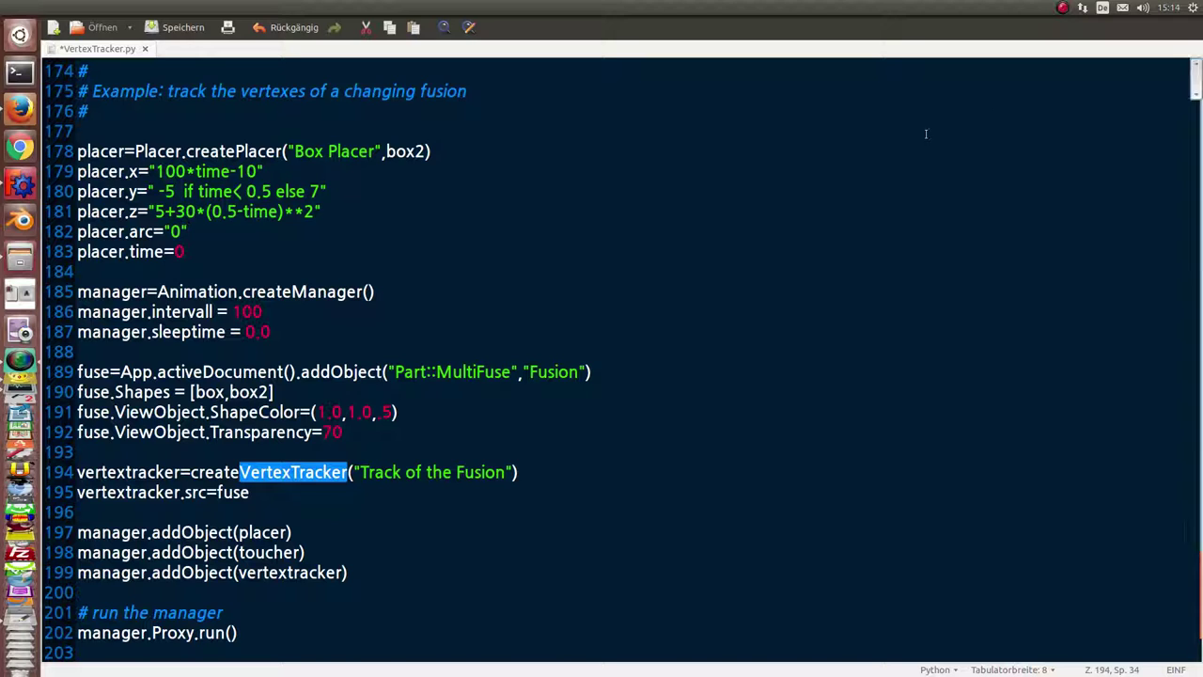
Step: Highlight the Fusion name, the two fused shapes, the box2 argument and the placer's x/y/z formulas
left_click_drag(529, 371, 576, 373)
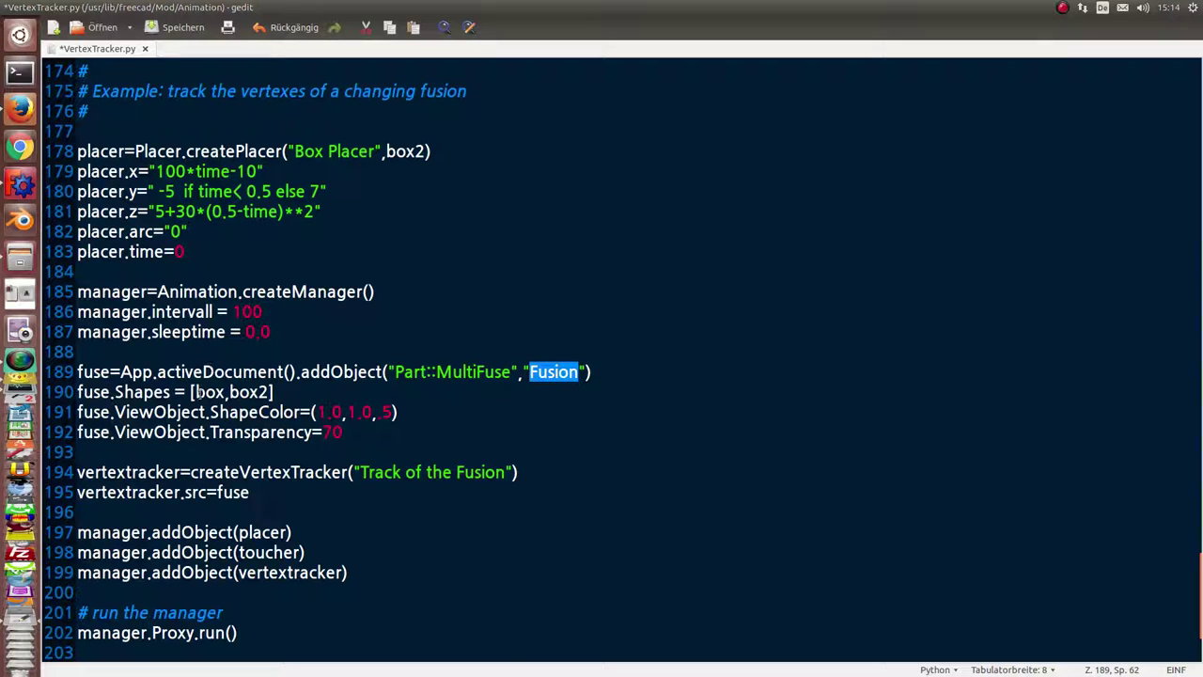
left_click_drag(195, 392, 266, 393)
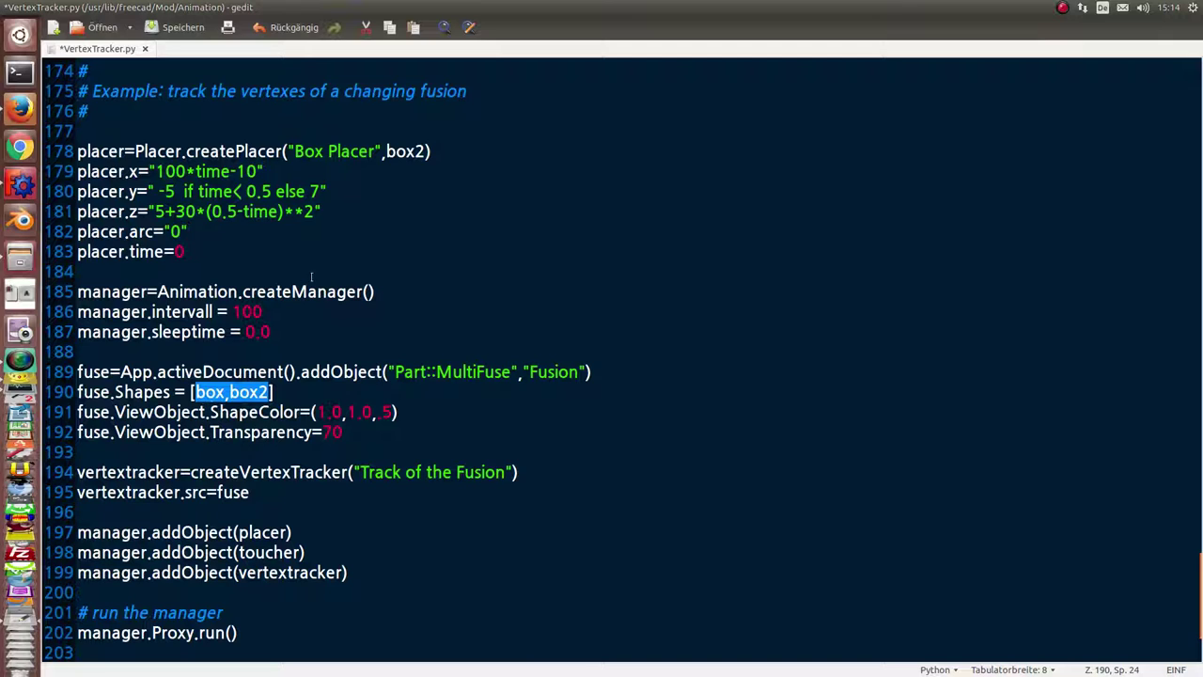
left_click_drag(385, 152, 425, 151)
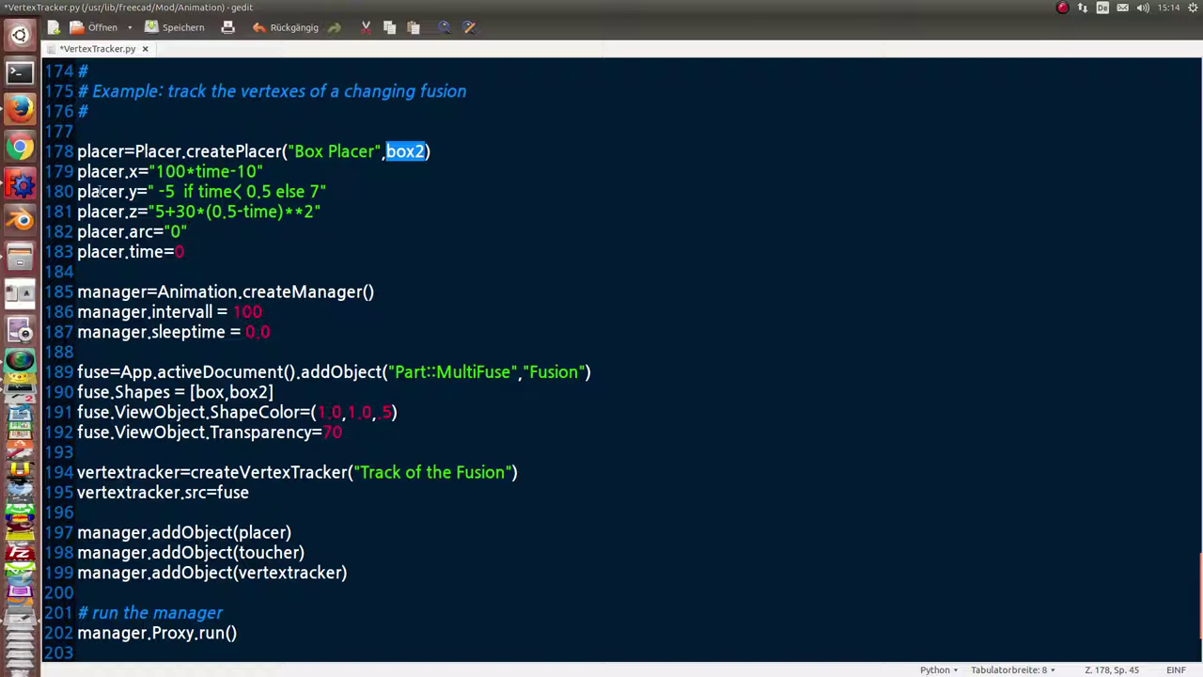
mouse_move(79, 172)
left_mouse_down()
mouse_move(92, 231)
mouse_move(331, 207)
left_mouse_up()
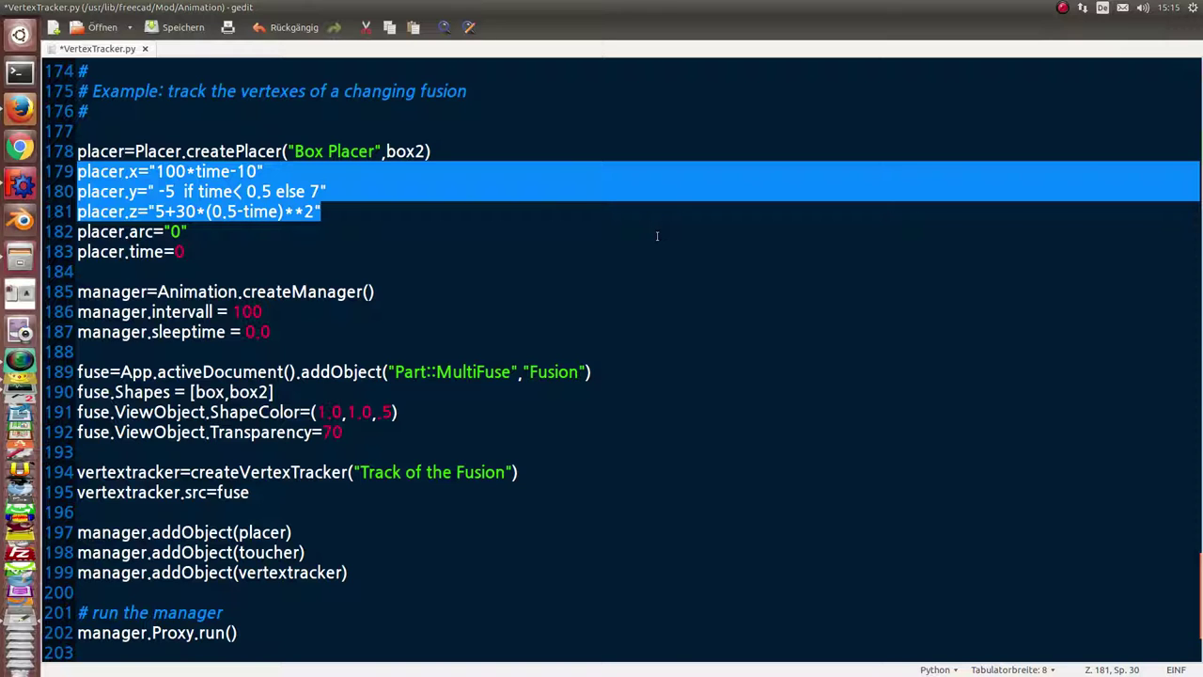
Step: Select the entire VertexTracker.py script with Ctrl+A
left_click(656, 234)
key("ctrl+a")
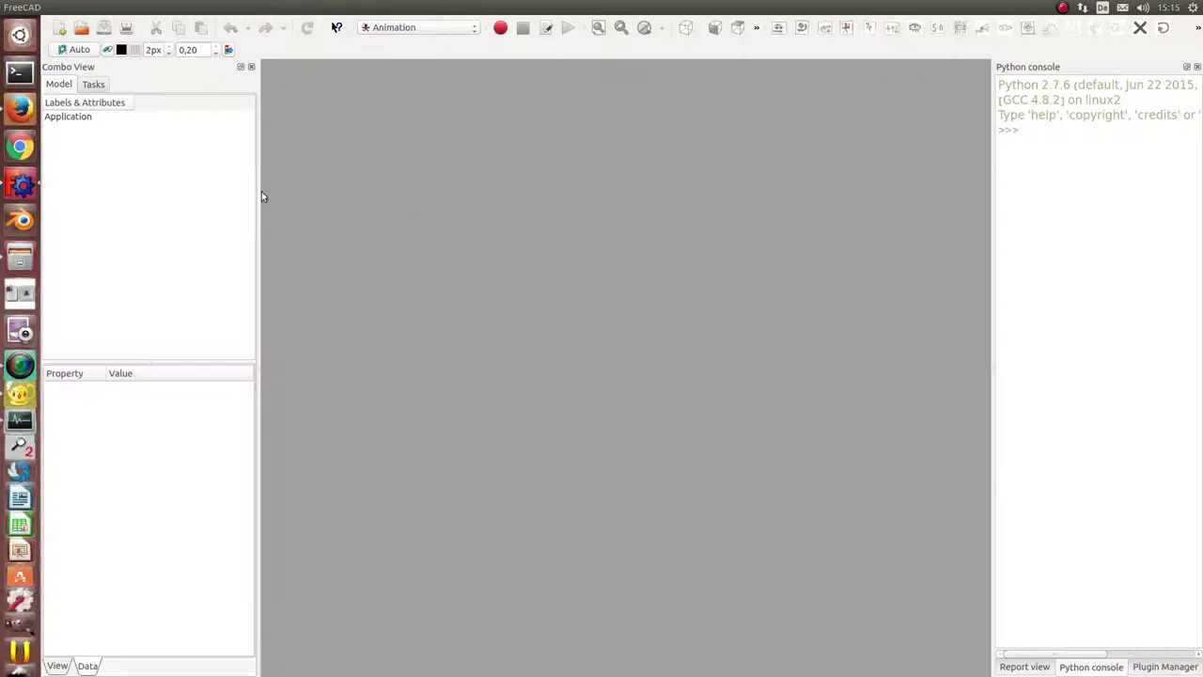
left_click(999, 222)
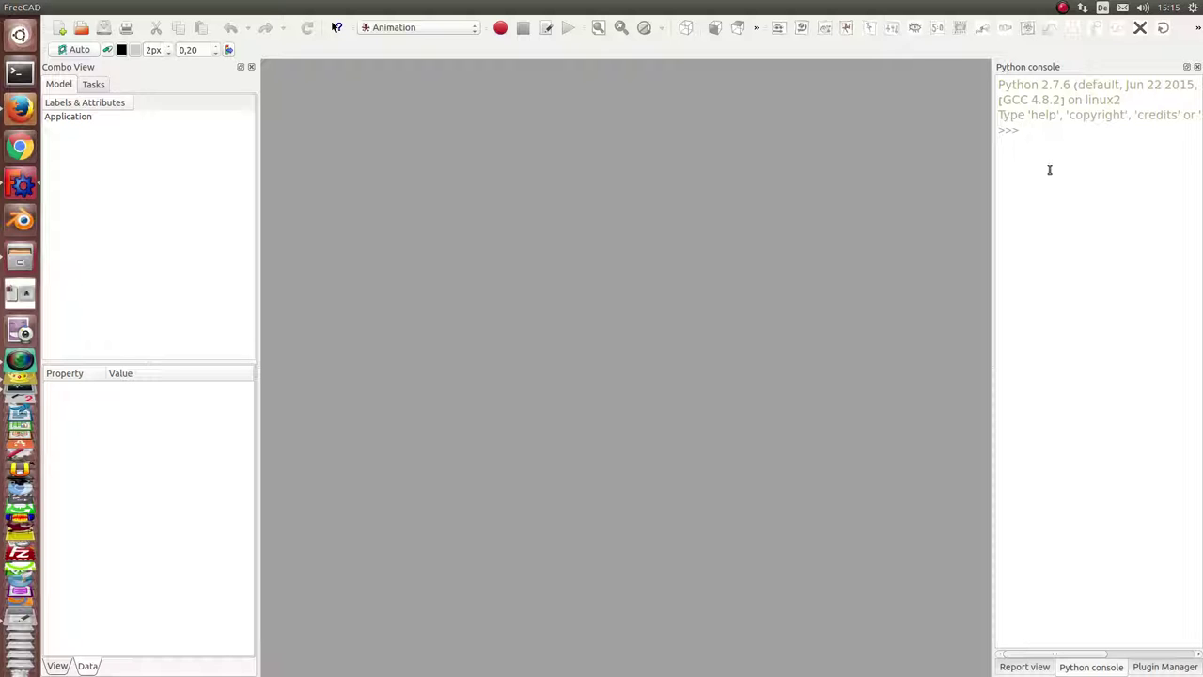
Step: Paste and run the VertexTracker script in FreeCAD's Python console, then view the fused boxes obliquely
key("ctrl+v")
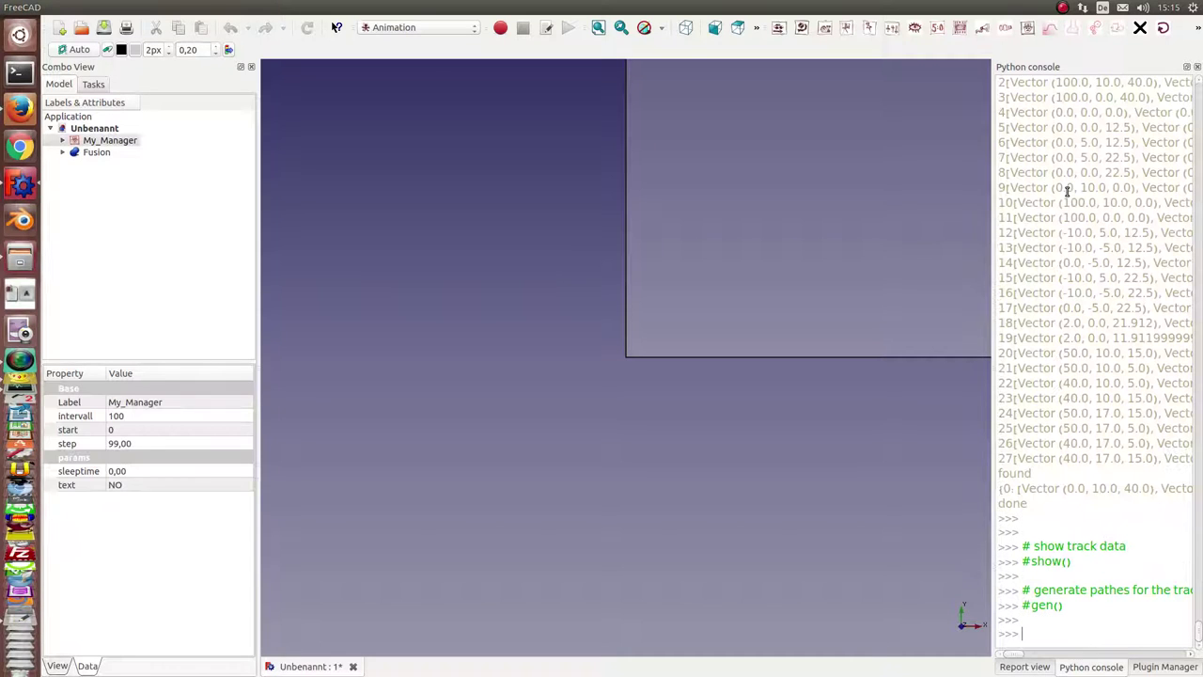
left_click(598, 27)
mouse_move(701, 201)
middle_mouse_down()
mouse_move(690, 288)
mouse_move(653, 261)
mouse_move(788, 328)
middle_mouse_up()
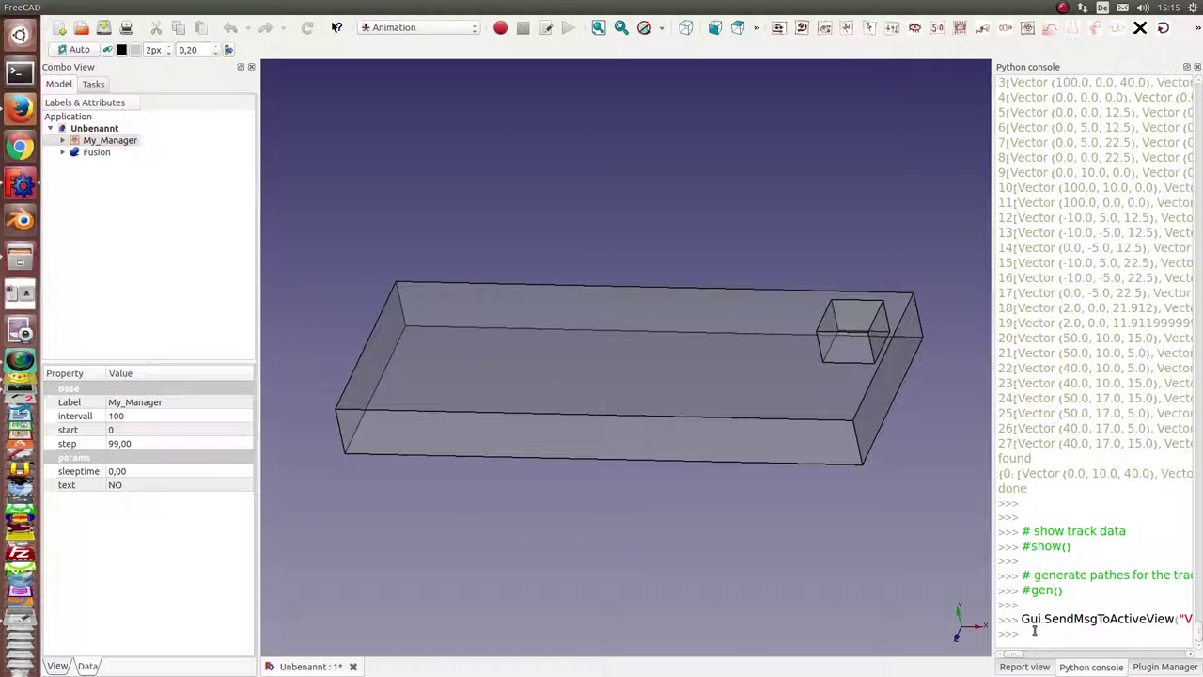
Step: Run gen() in the Python console to create the Vertex and DWire track paths
type("gen(")
type(")")
key("Return")
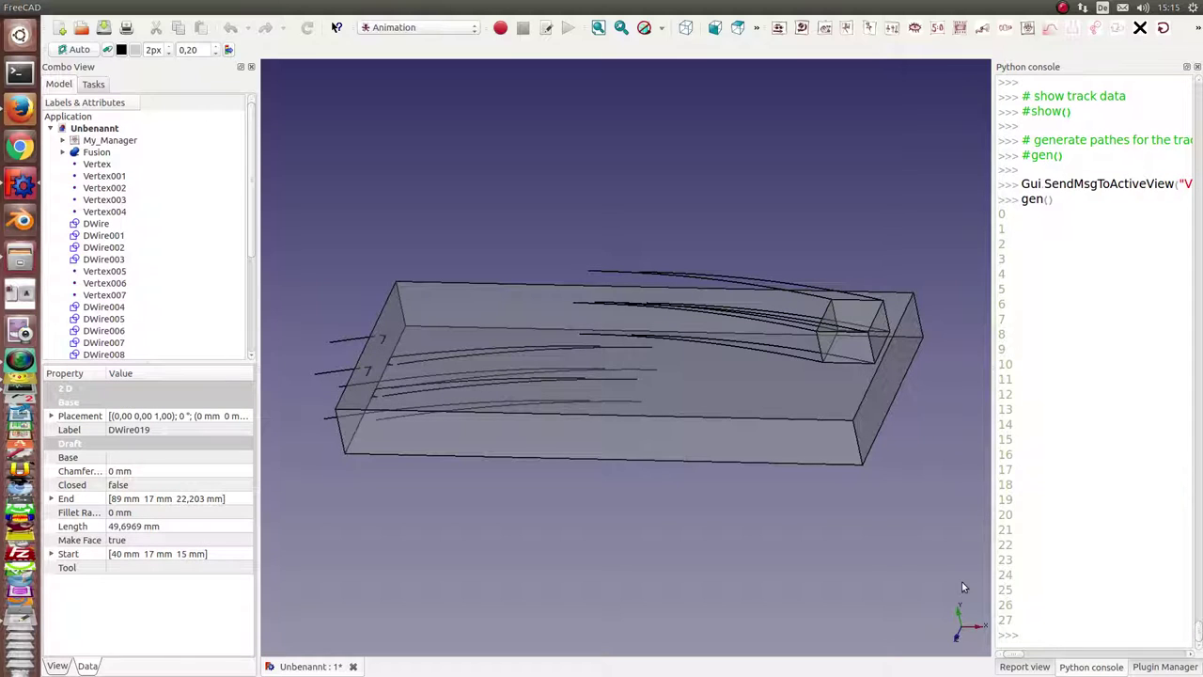
mouse_move(741, 563)
middle_mouse_down()
mouse_move(699, 524)
mouse_move(703, 576)
mouse_move(727, 557)
middle_mouse_up()
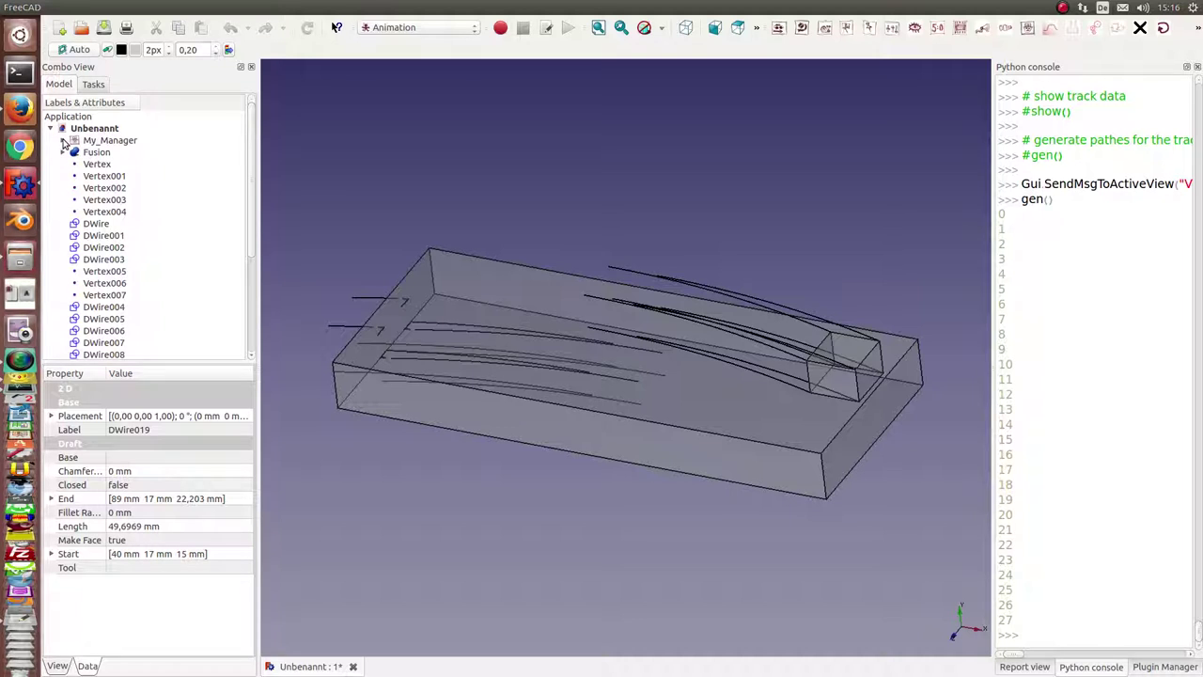
Step: Expand My_Manager, then open and close Track_of_the_Fusion's animation control panel
left_click(63, 140)
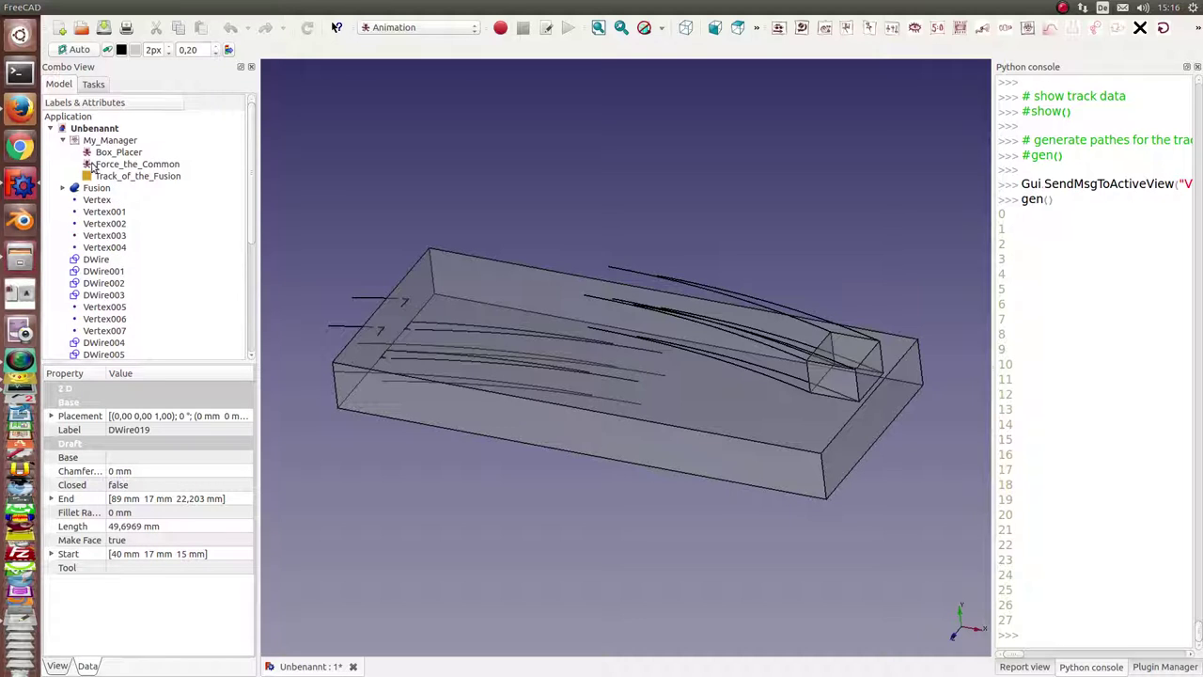
left_click(123, 177)
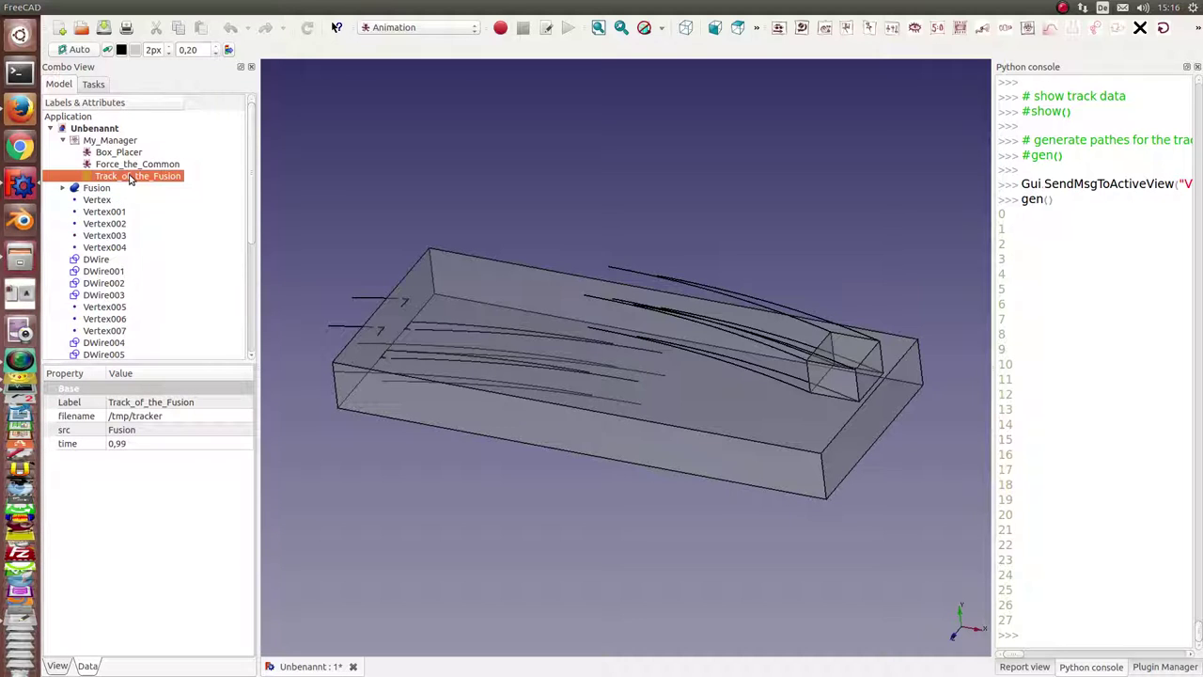
double_click(131, 177)
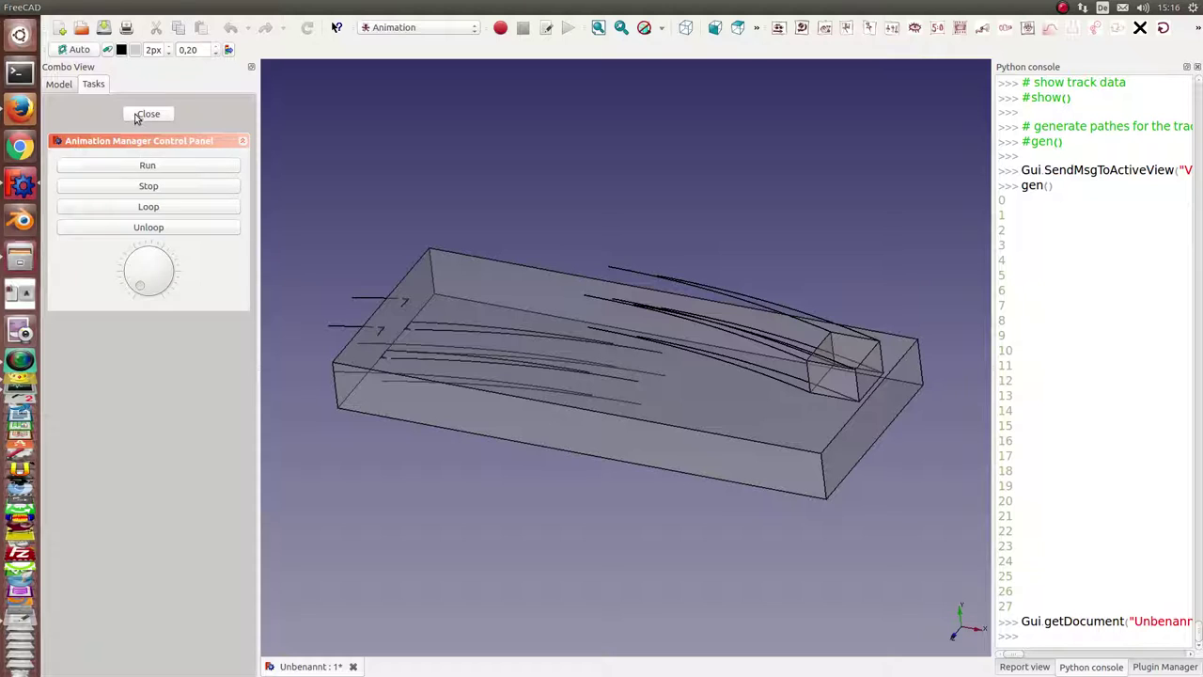
left_click(146, 114)
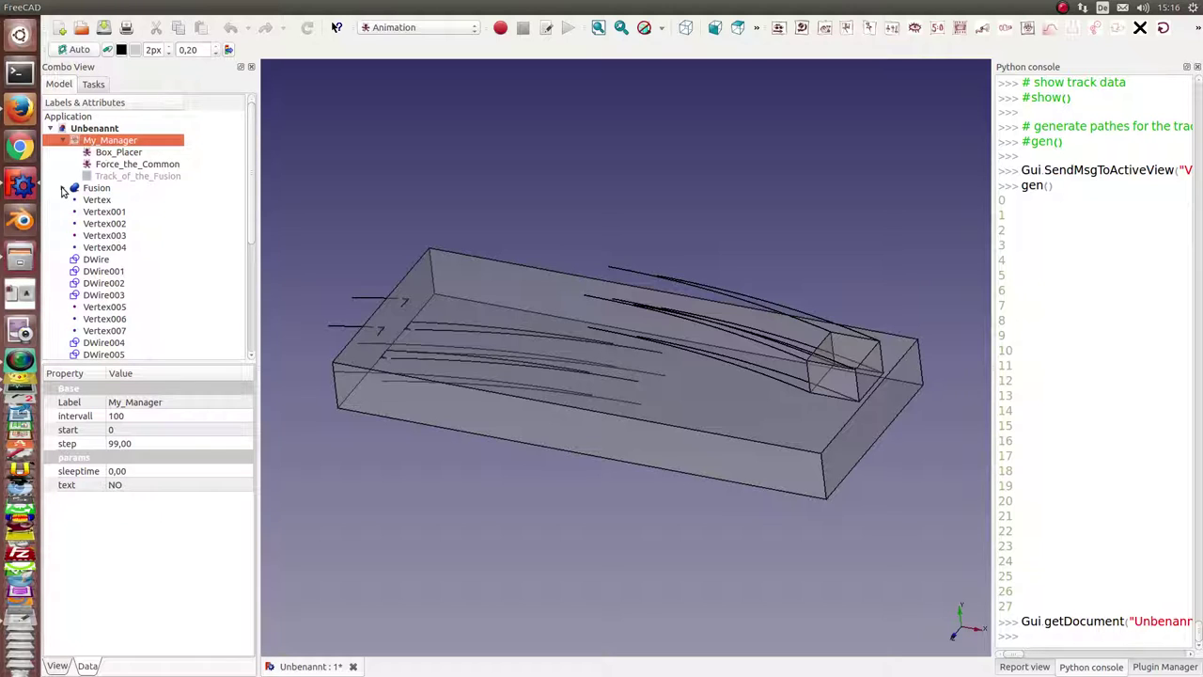
left_click(62, 189)
Step: Set the Animated box's Shape Color to pure green (RGB 0, 255, 0)
left_click(116, 213)
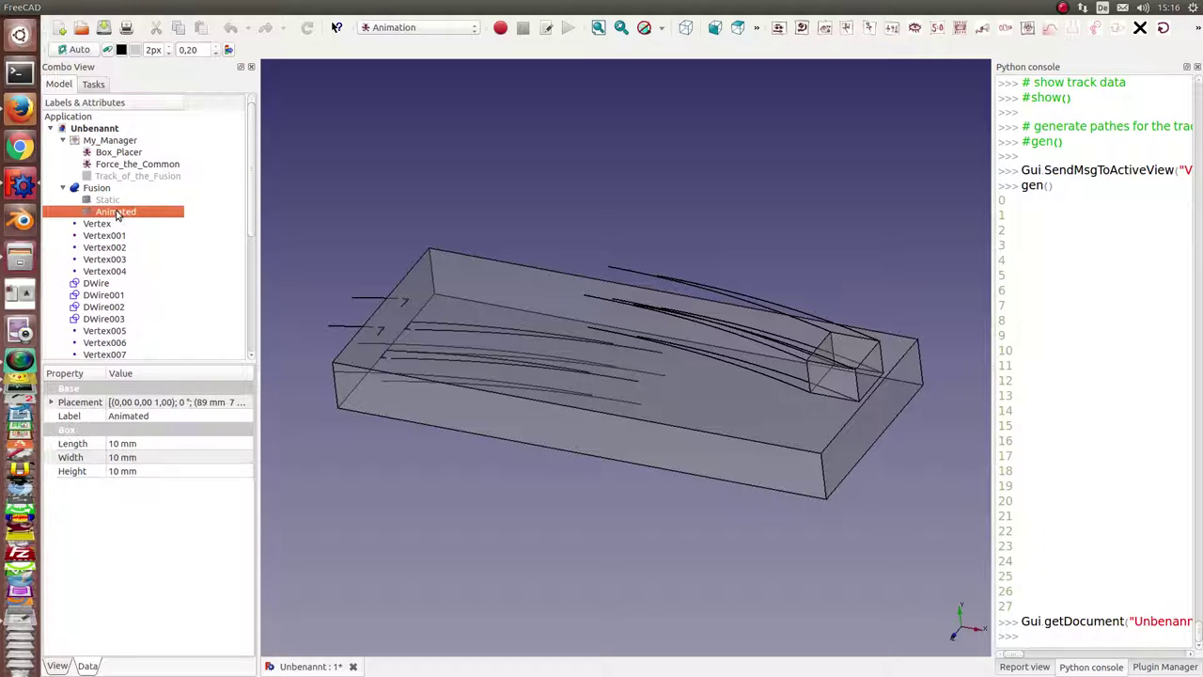
left_click(56, 666)
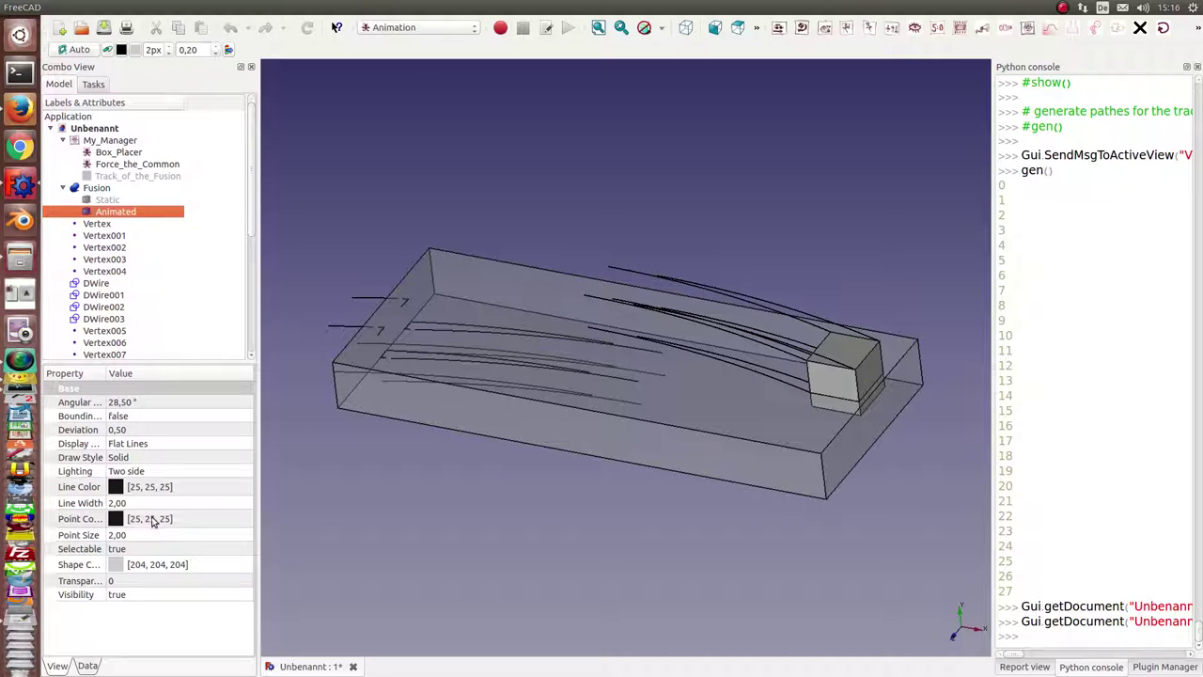
left_click(150, 564)
left_click(189, 563)
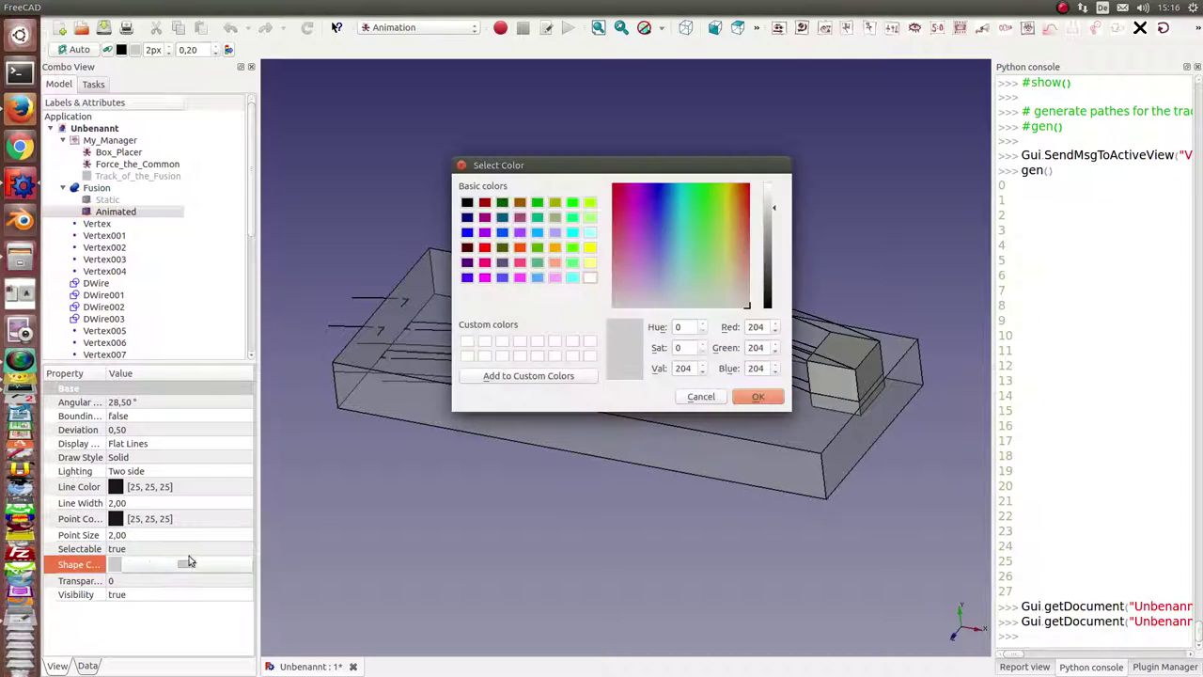
left_click(573, 204)
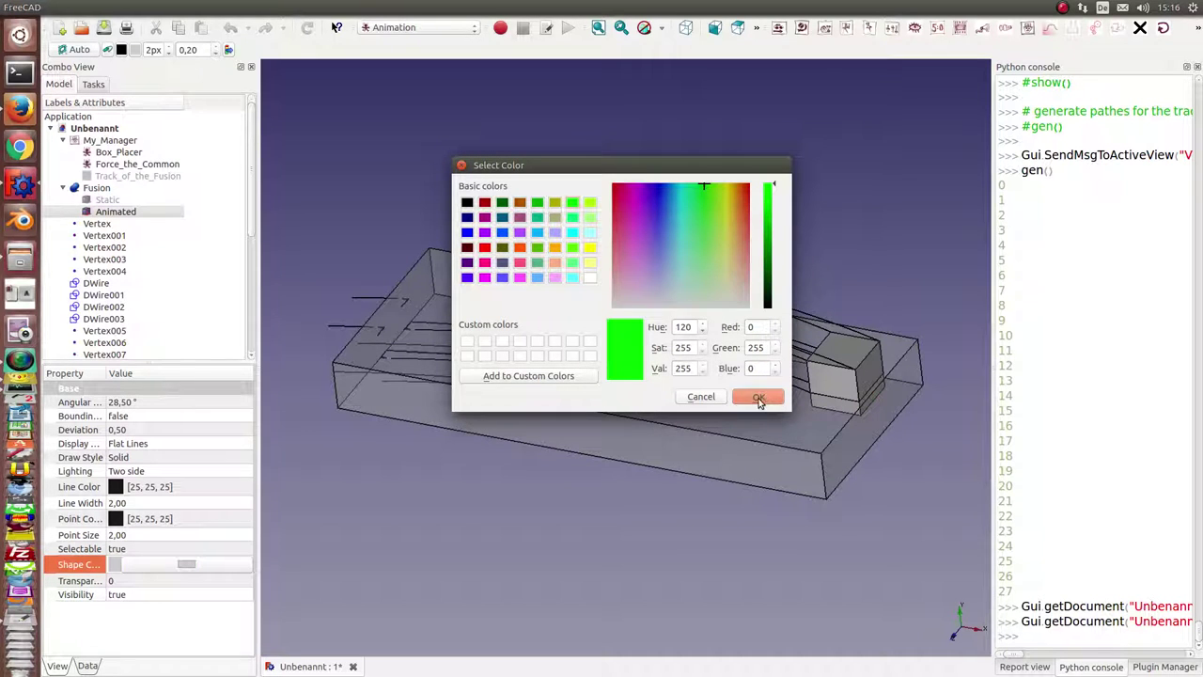
left_click(760, 398)
left_click(634, 551)
mouse_move(634, 551)
middle_mouse_down()
mouse_move(529, 511)
mouse_move(526, 497)
mouse_move(515, 530)
middle_mouse_up()
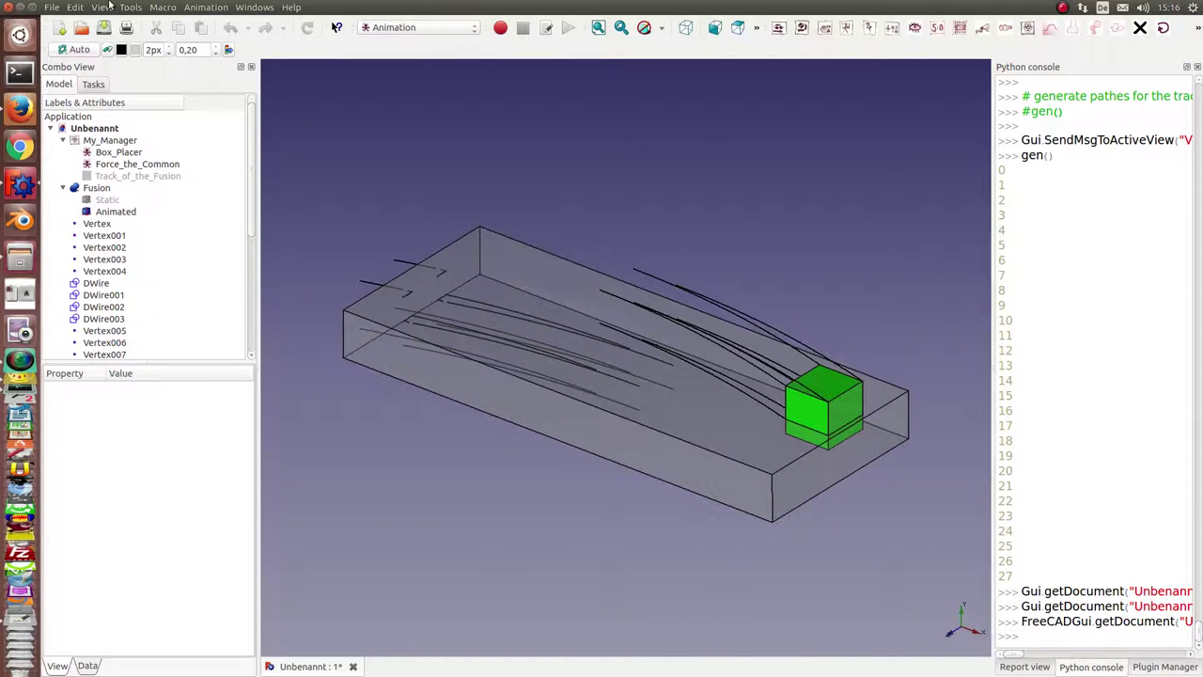
Step: Create a second 3D view of the document and tile both views side by side
left_click(103, 9)
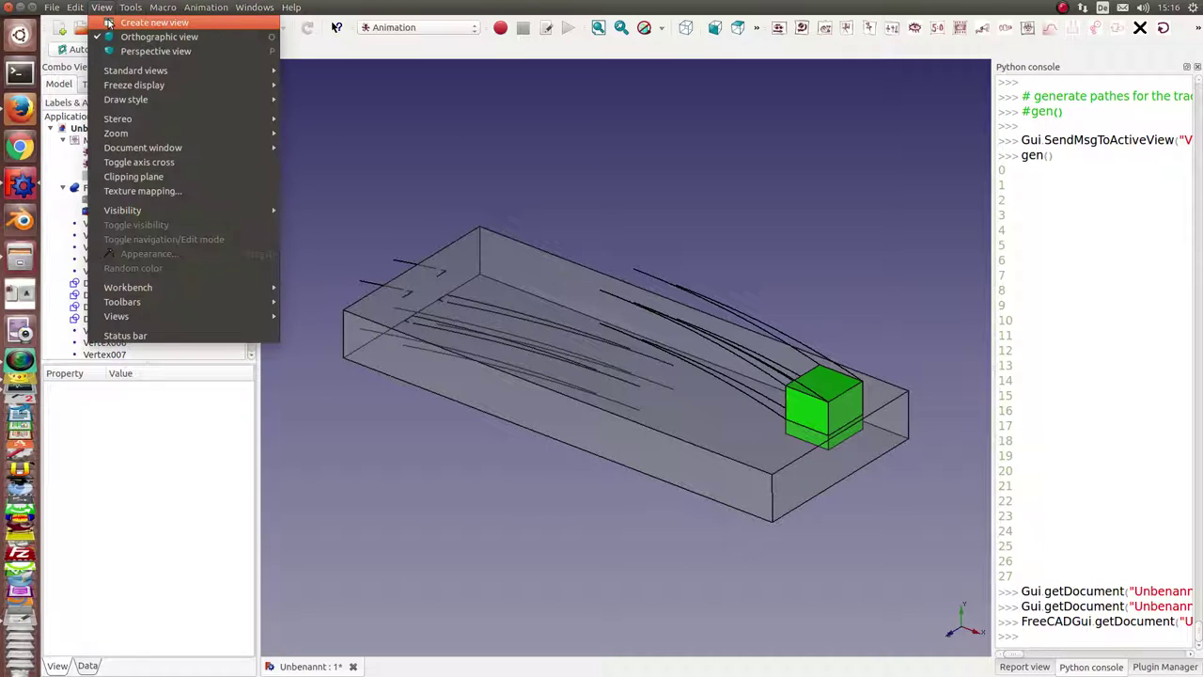
left_click(109, 22)
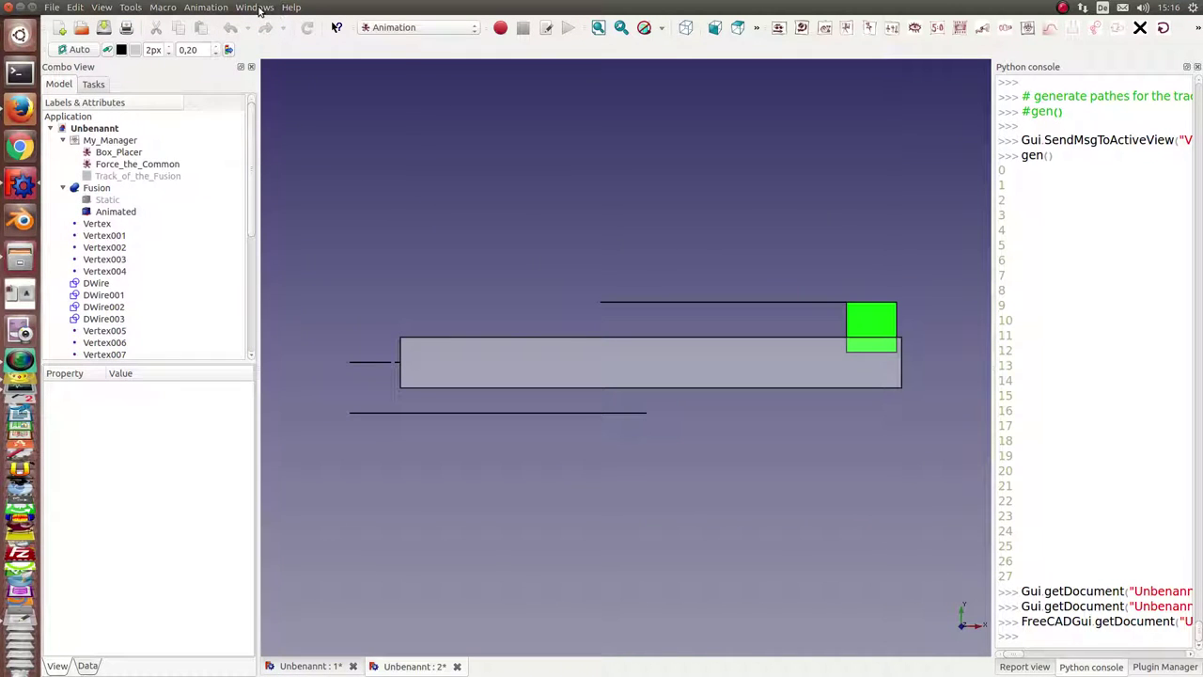
left_click(256, 7)
left_click(268, 58)
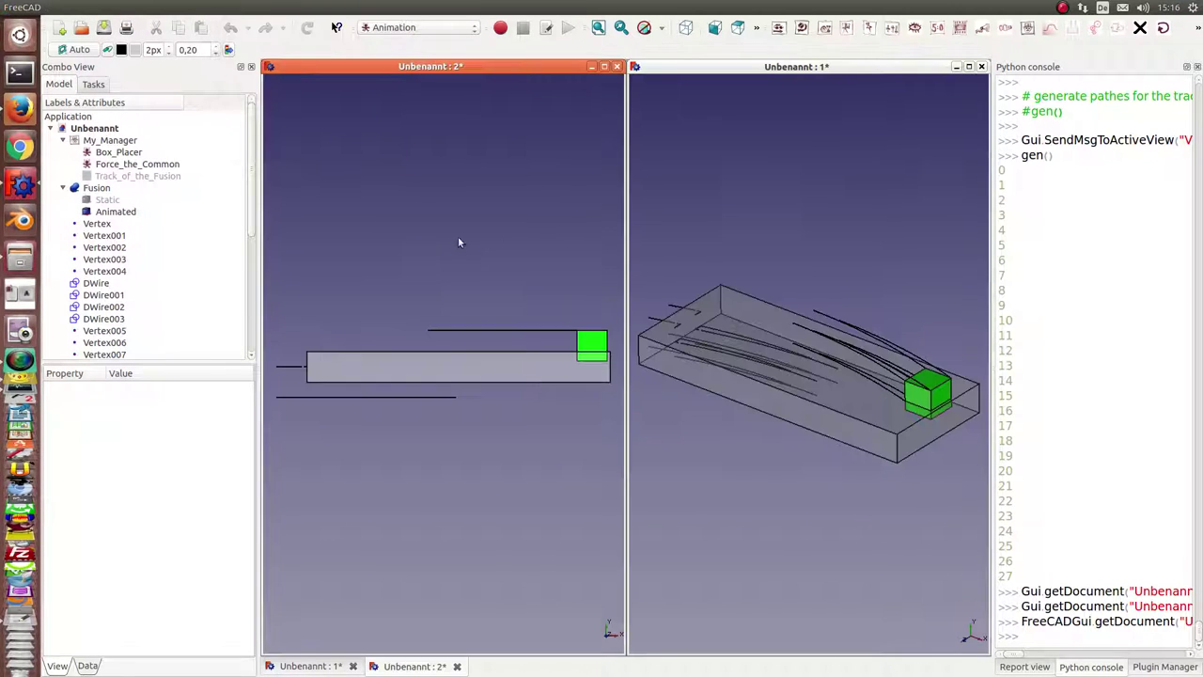
left_click_drag(806, 559, 760, 524)
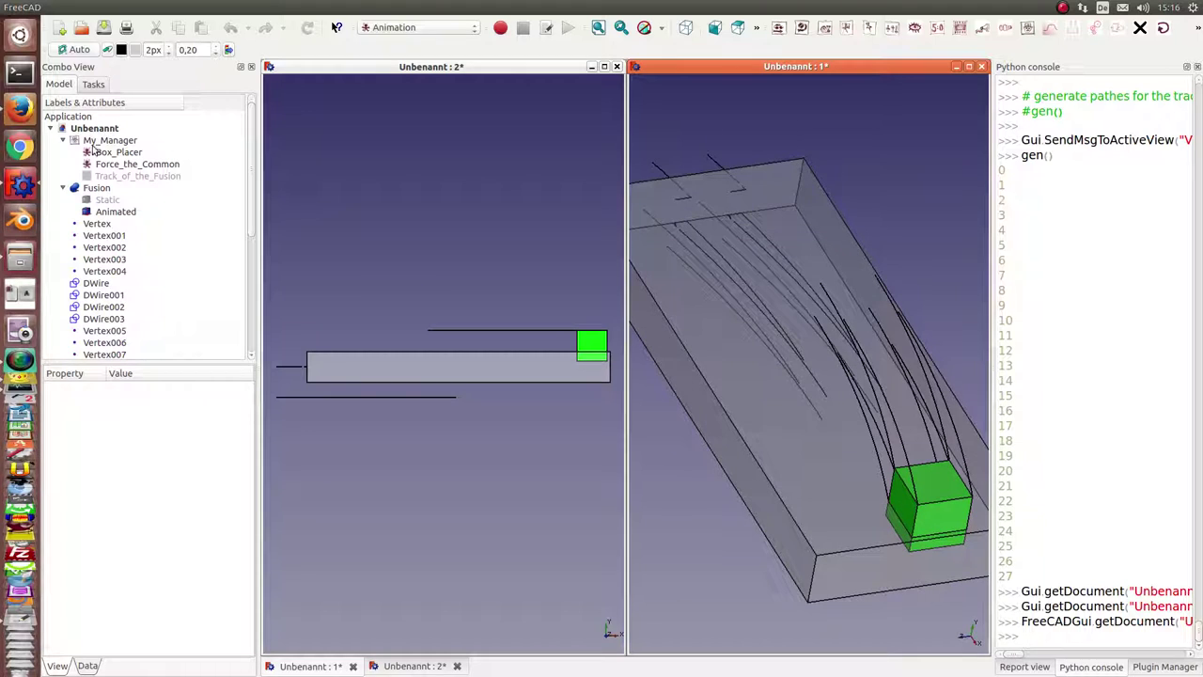
Step: Scrub the green box forward and back along its path in the animation control panel, then close it
double_click(103, 141)
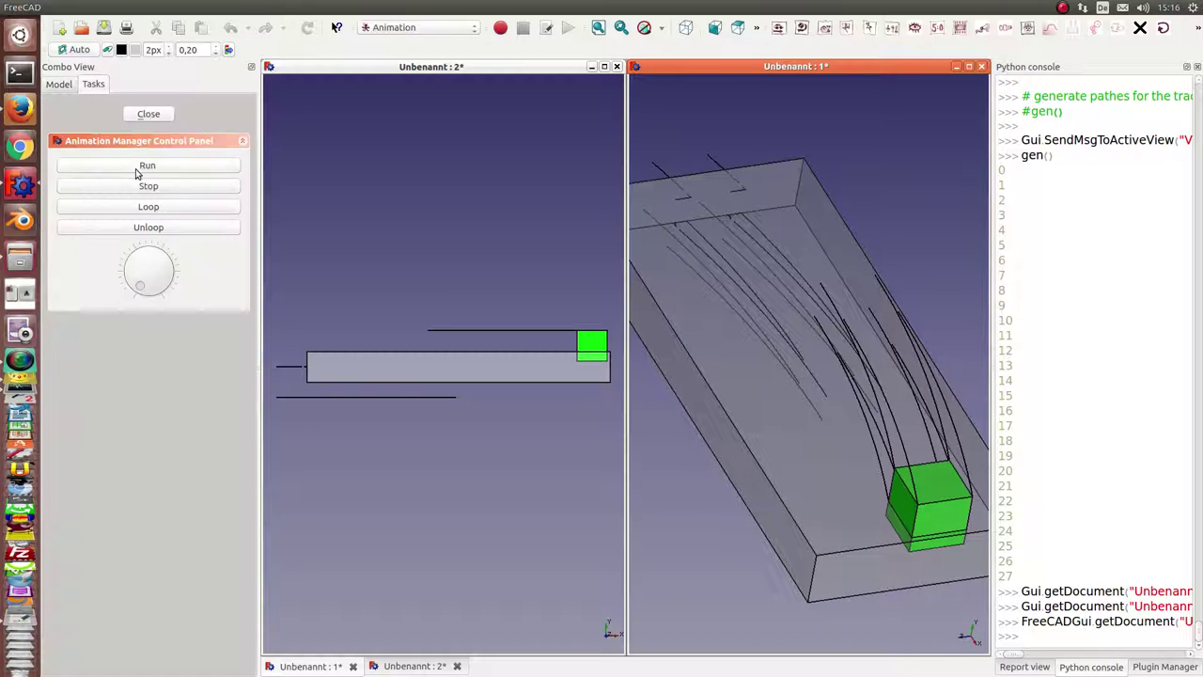
mouse_move(142, 291)
left_mouse_down()
mouse_move(159, 267)
mouse_move(173, 289)
left_mouse_up()
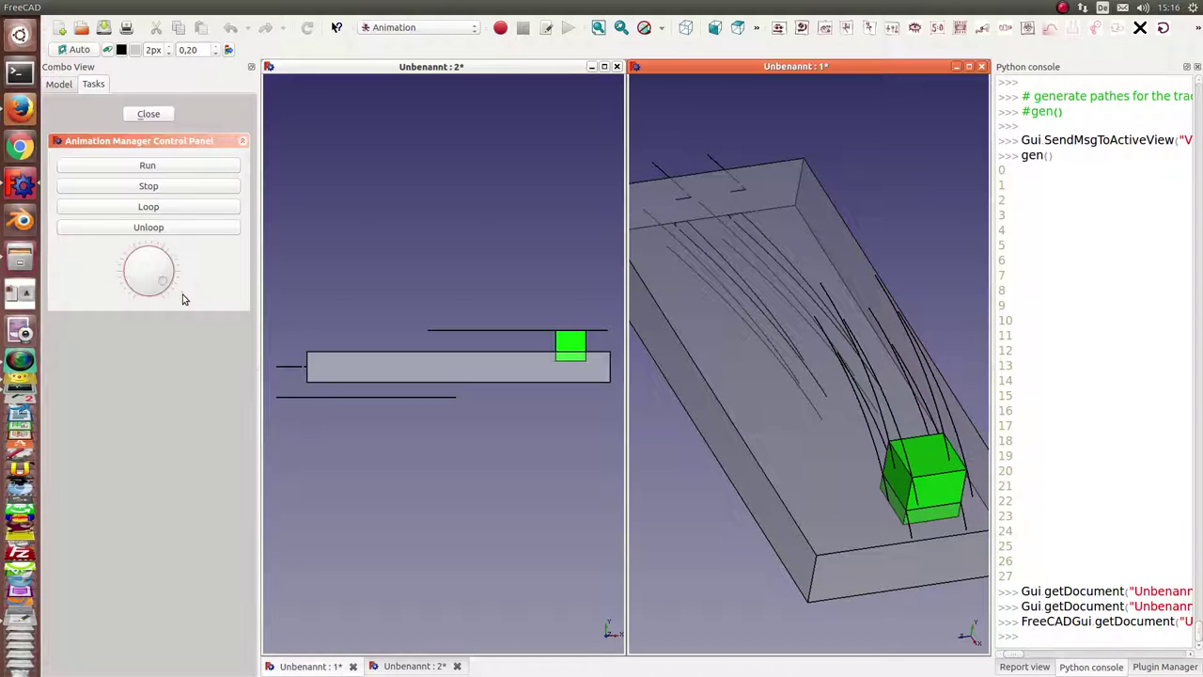
mouse_move(174, 290)
left_mouse_down()
mouse_move(142, 270)
mouse_move(157, 277)
left_mouse_up()
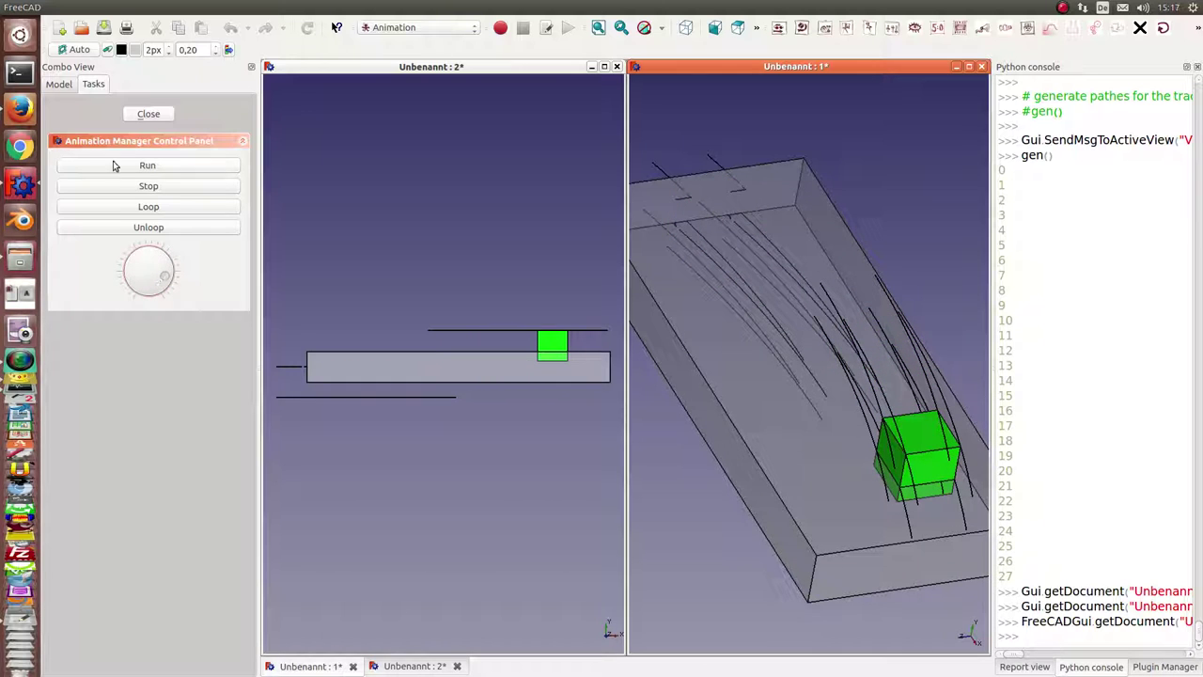
left_click(143, 115)
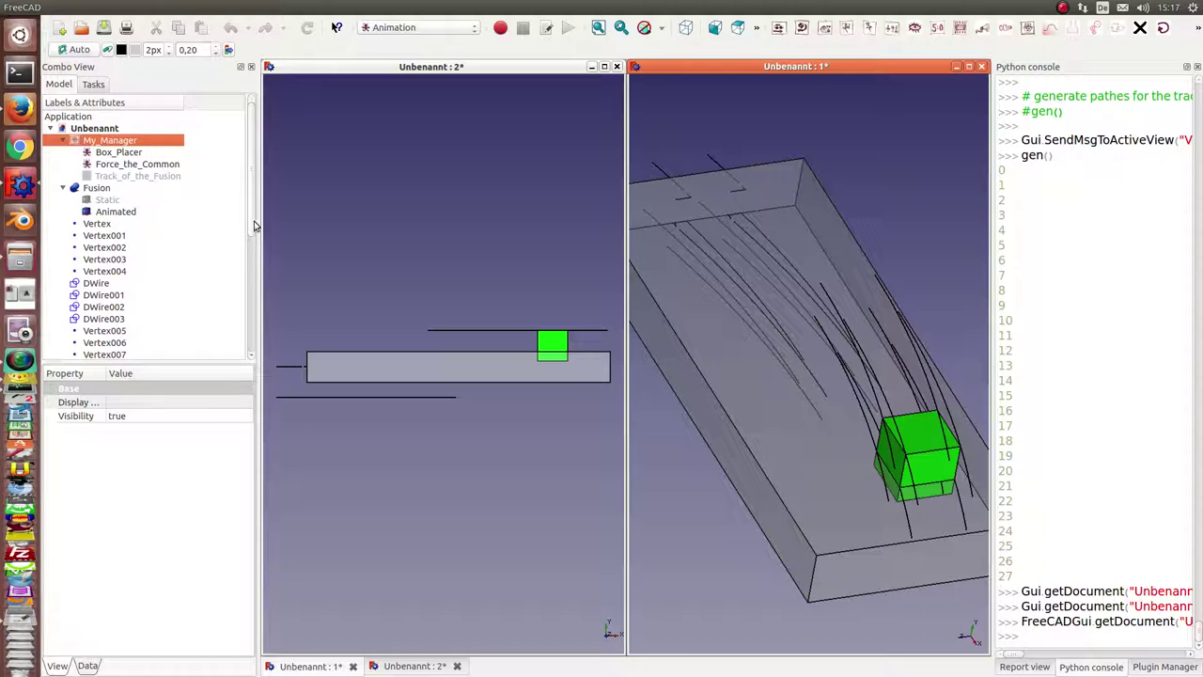
Step: Select every track object in the tree from Vertex down through DWire019
left_click_drag(252, 226, 246, 345)
left_click(115, 344)
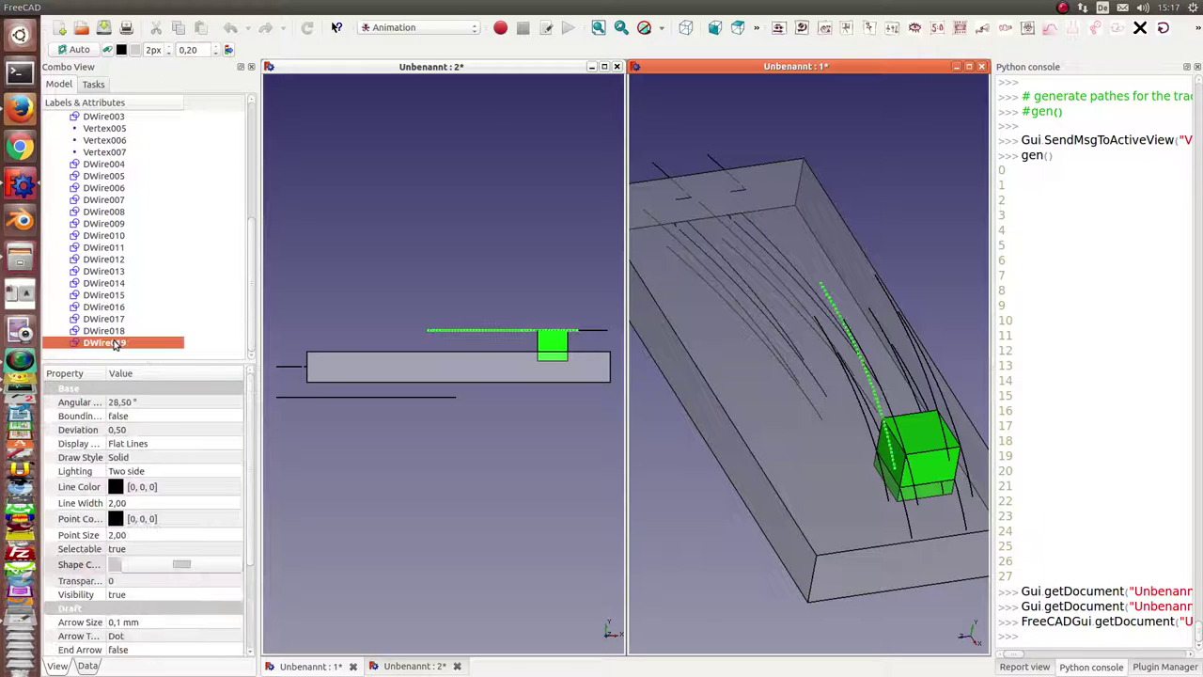
key("shift+Up")
key("shift+Up")
key("shift+Up")
key("shift+Up")
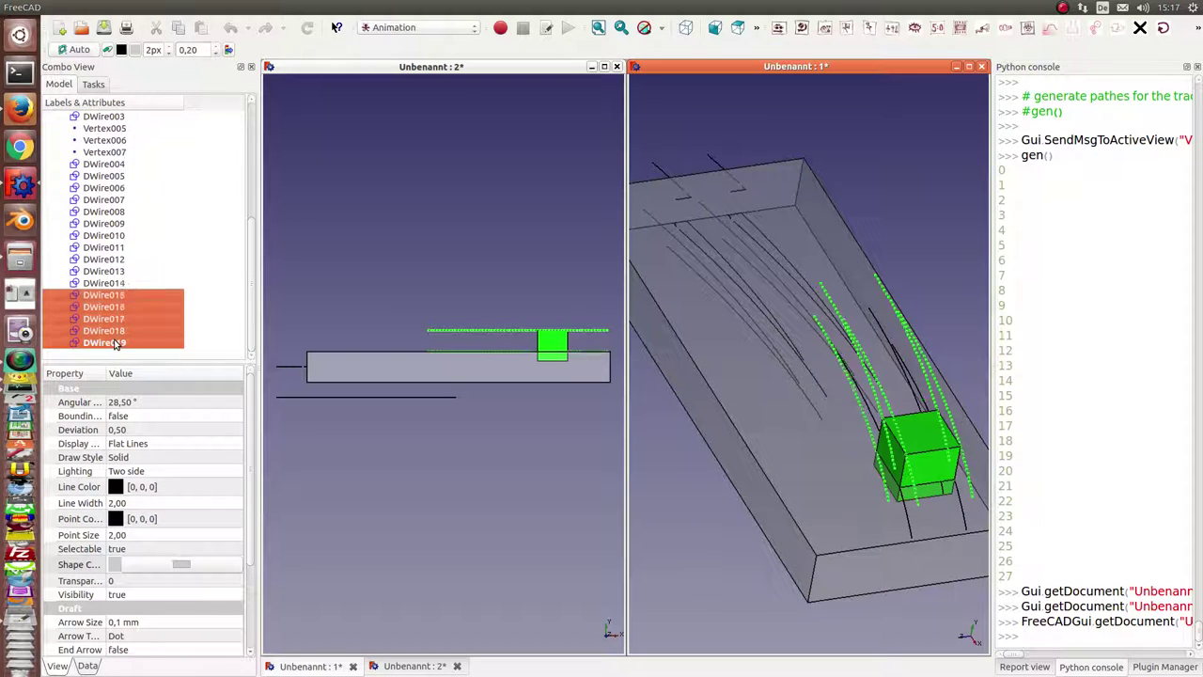
key("shift+Up")
key("shift+Up")
key("shift+Up")
key("shift+Up")
key("shift+Up")
key("shift+Up")
key("shift+Up")
key("shift+Up")
key("shift+Up")
key("shift+Up")
key("shift+Up")
key("shift+Up")
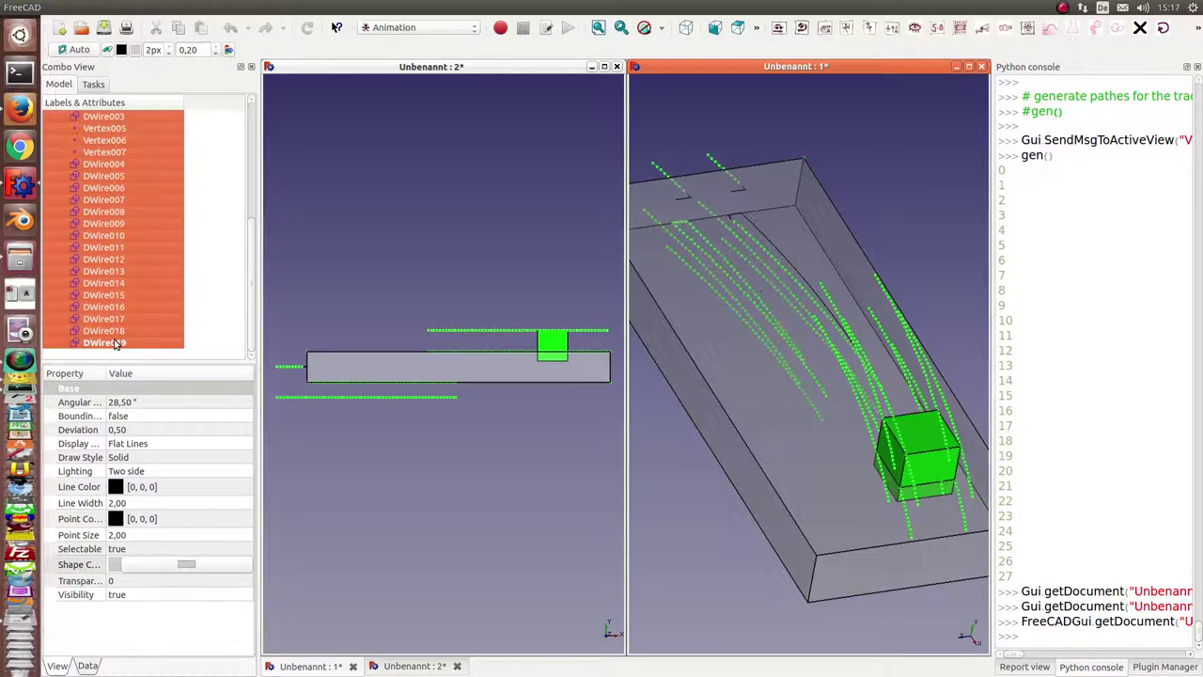
key("shift+Up")
key("shift+Up")
key("shift+Up")
key("shift+Up")
key("shift+Up")
key("shift+Up")
key("shift+Up")
key("shift+Up")
key("shift+Up")
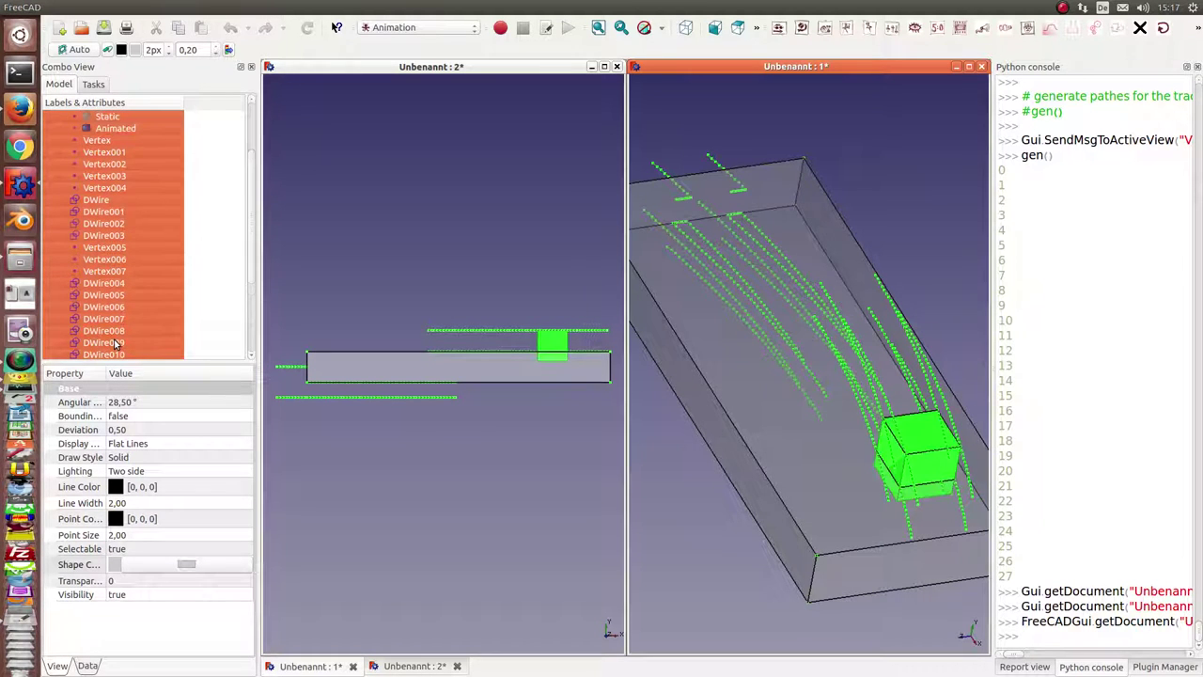
key("shift+Up")
key("shift+Up")
key("shift+Down")
key("shift+Down")
key("shift+Down")
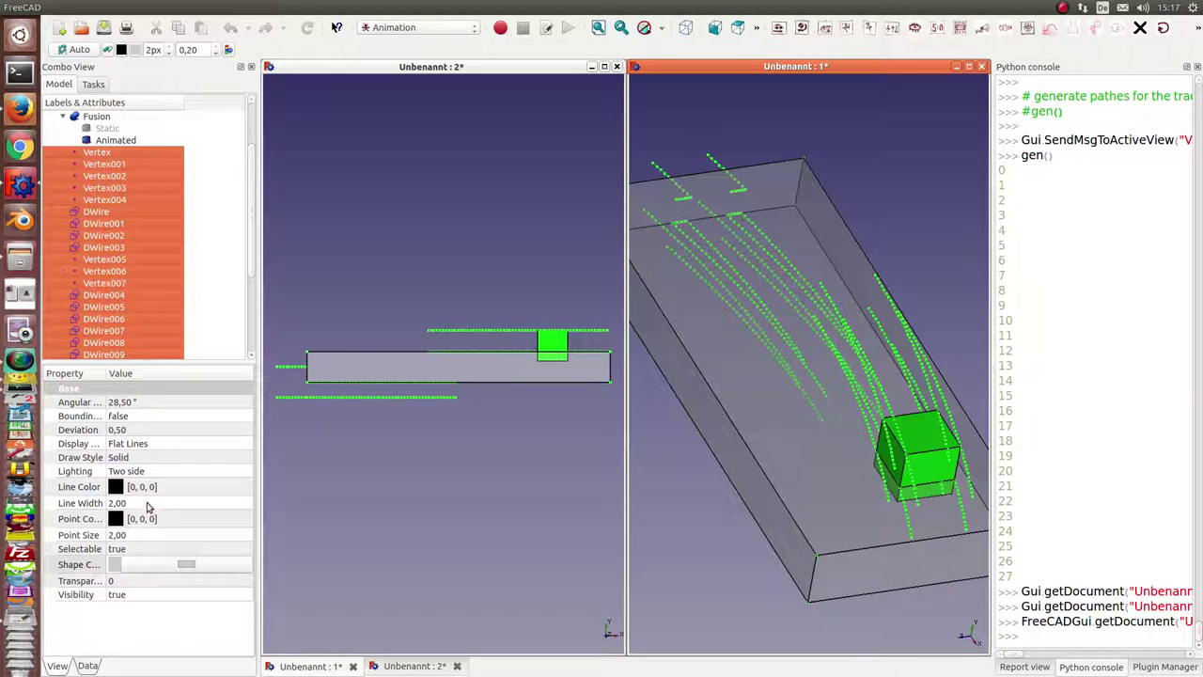
Step: Give the selected track objects Point Size 5 and a red Point Color
left_click(137, 536)
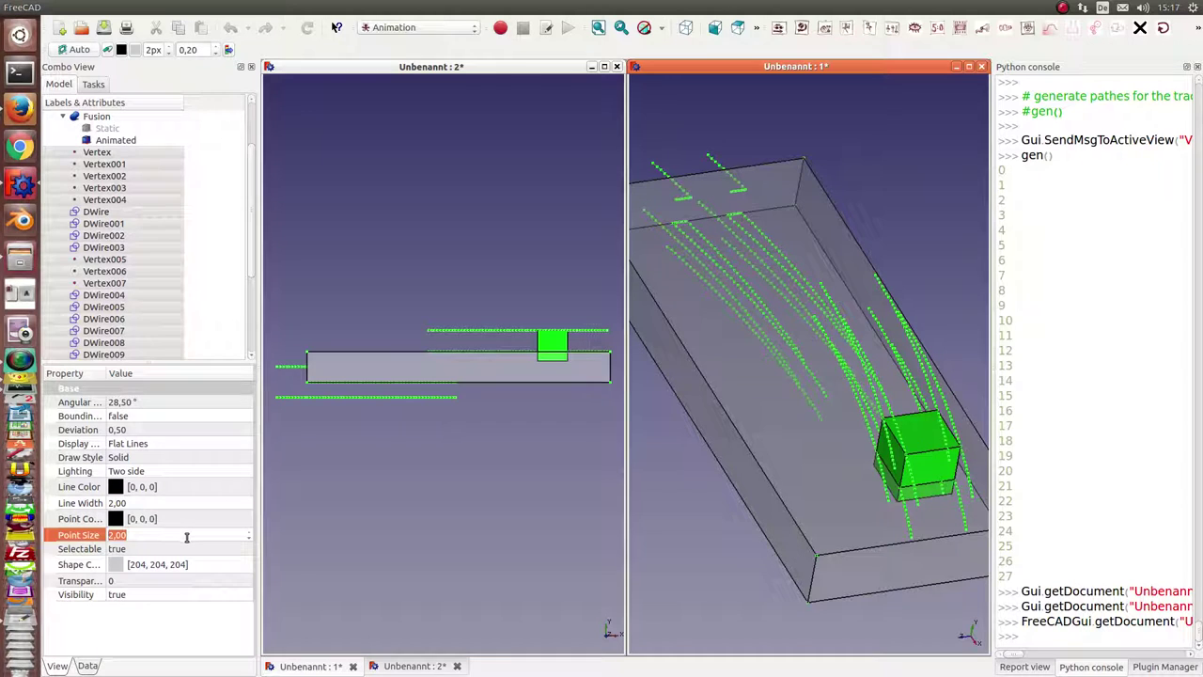
scroll(142, 538, "up", 3)
left_click(149, 523)
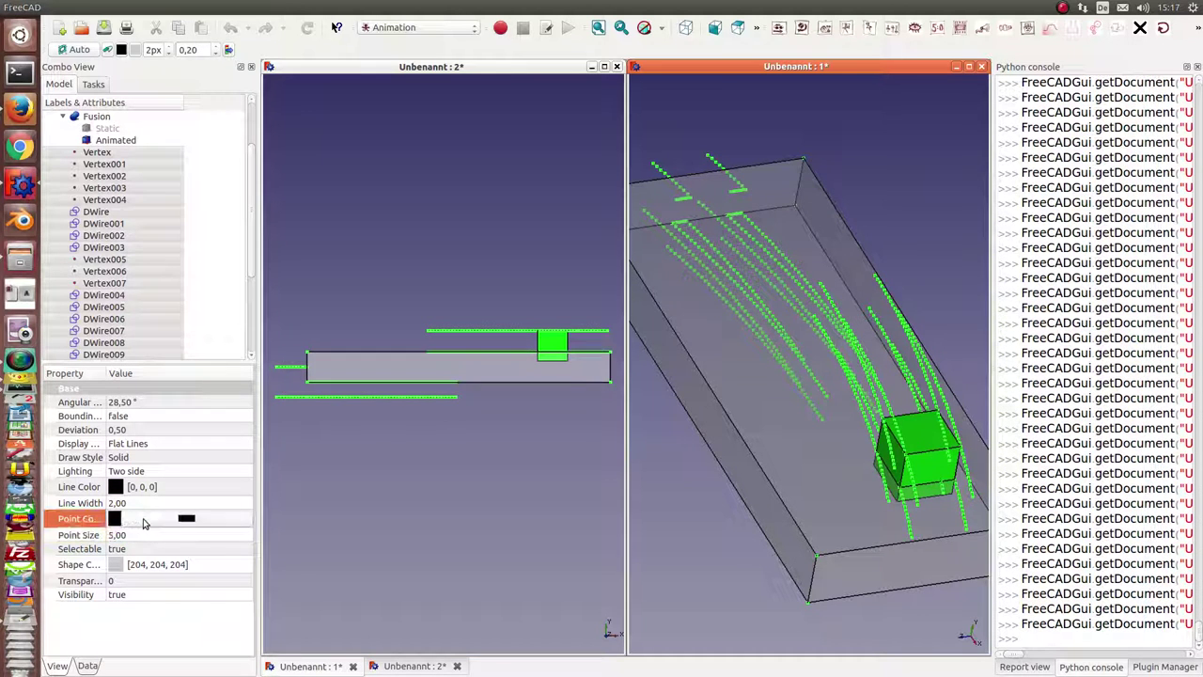
left_click(186, 520)
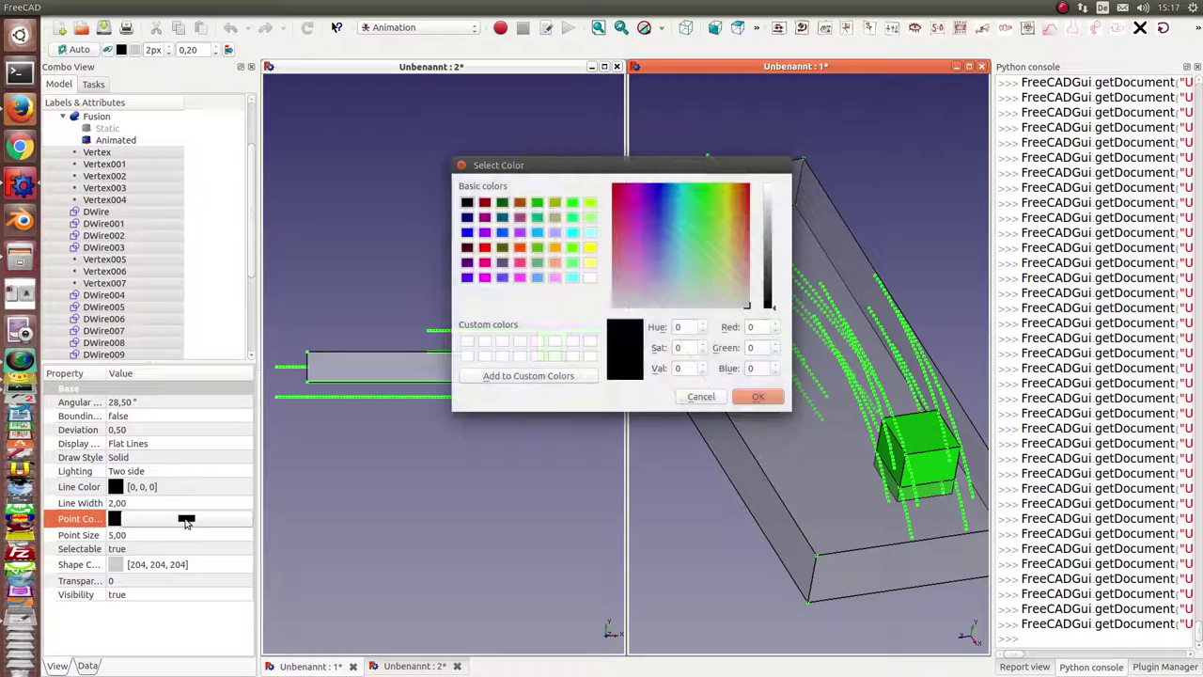
left_click(484, 249)
left_click(770, 403)
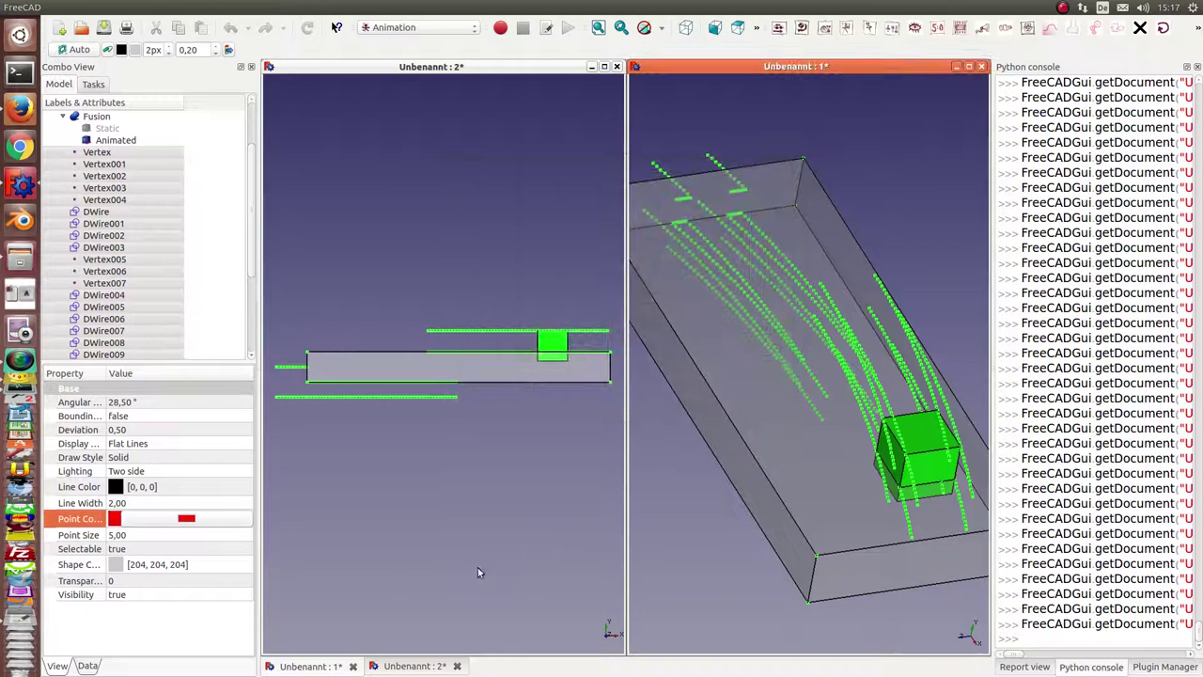
left_click(445, 563)
Step: Orbit the left view through several angles and zoom in on the red paths and green box
mouse_move(419, 515)
middle_mouse_down()
mouse_move(445, 480)
mouse_move(449, 449)
mouse_move(575, 534)
mouse_move(504, 483)
mouse_move(395, 357)
mouse_move(366, 320)
mouse_move(376, 269)
middle_mouse_up()
mouse_move(507, 547)
middle_mouse_down()
mouse_move(525, 583)
mouse_move(523, 568)
middle_mouse_up()
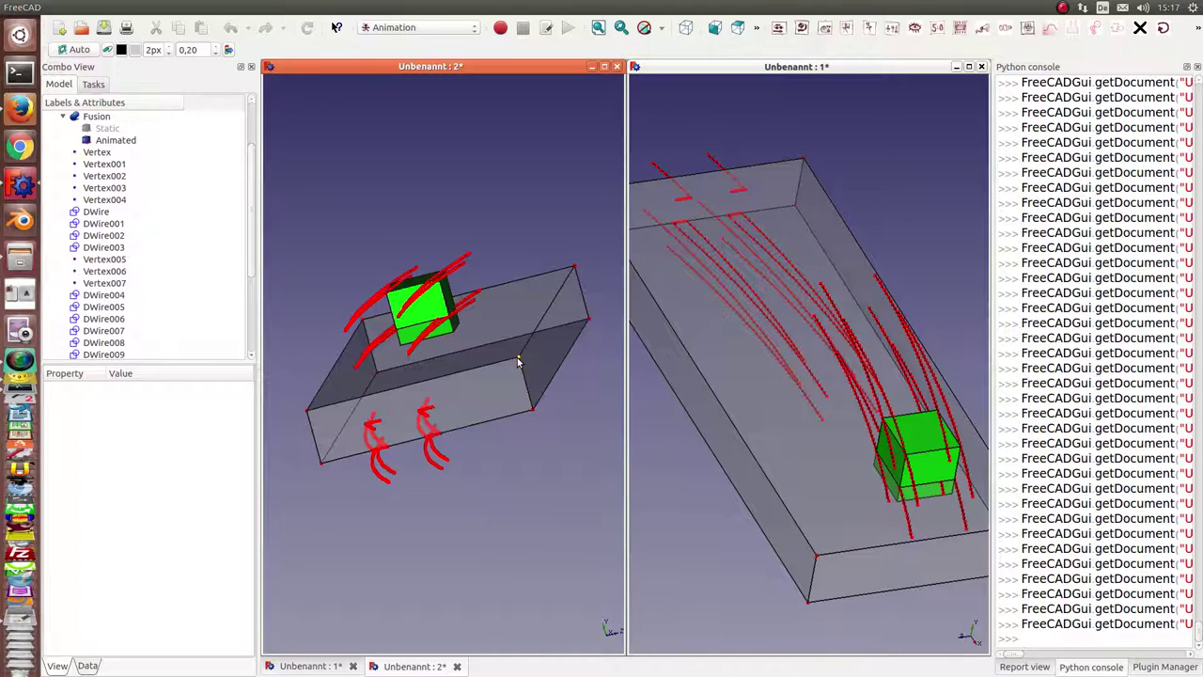
mouse_move(535, 417)
middle_mouse_down()
mouse_move(524, 502)
mouse_move(491, 385)
mouse_move(523, 409)
middle_mouse_up()
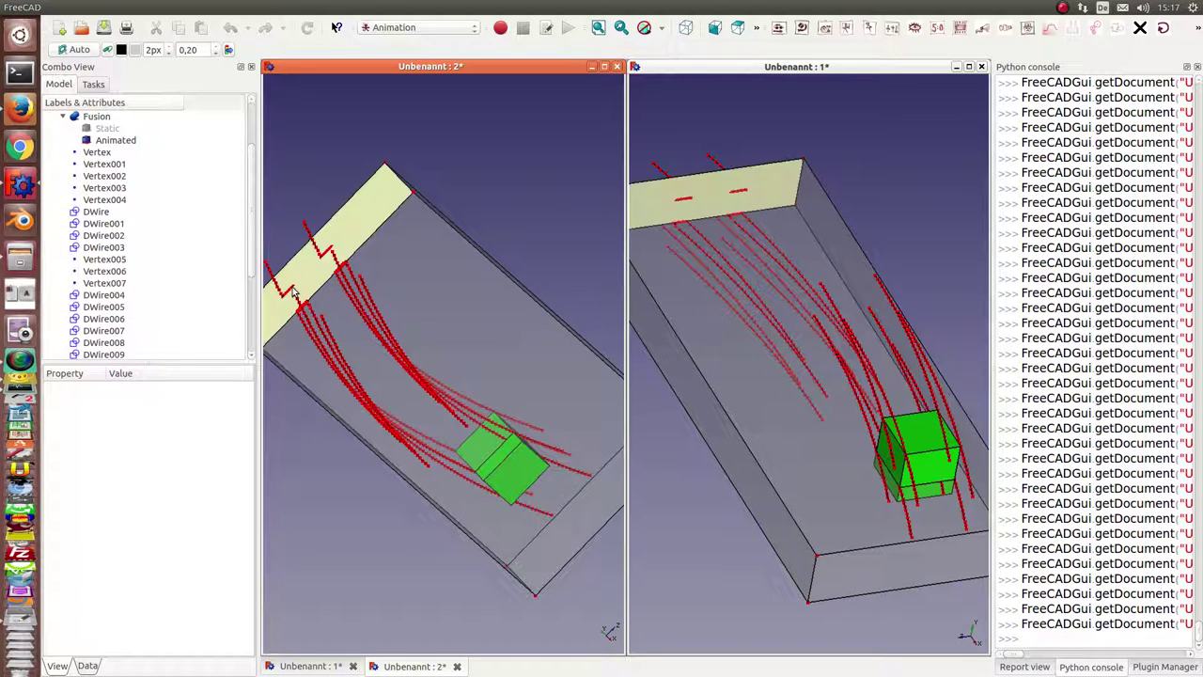
middle_click_drag(353, 515, 442, 375)
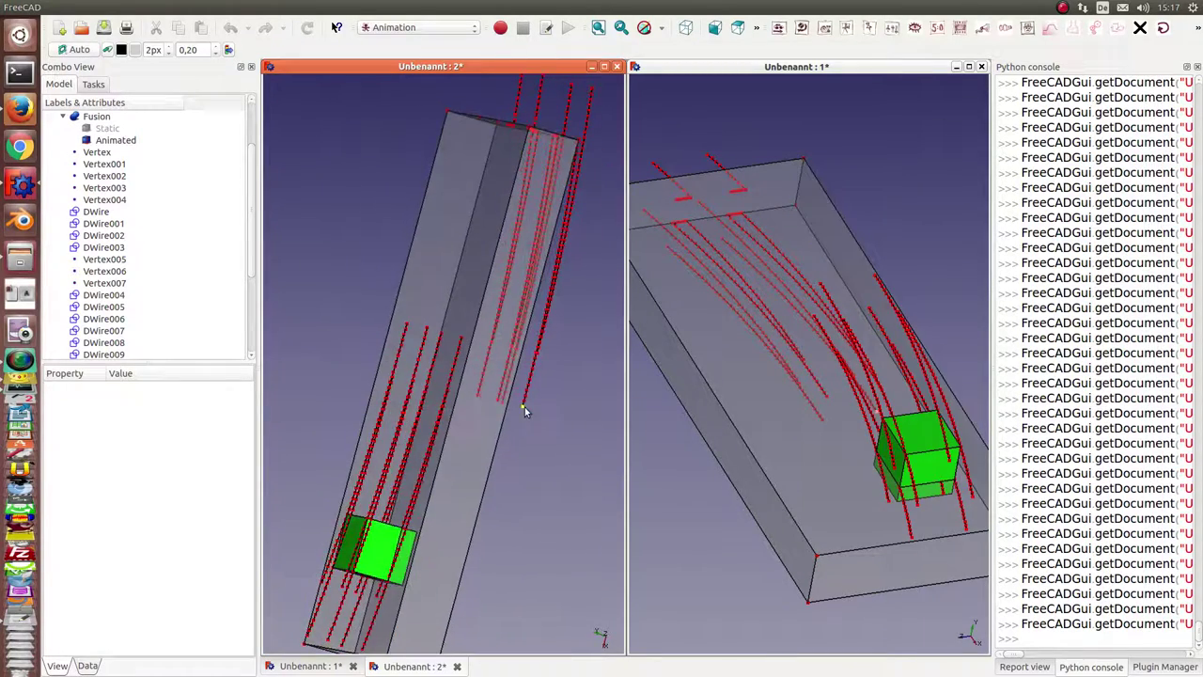
mouse_move(531, 477)
middle_mouse_down()
mouse_move(505, 523)
mouse_move(498, 506)
middle_mouse_up()
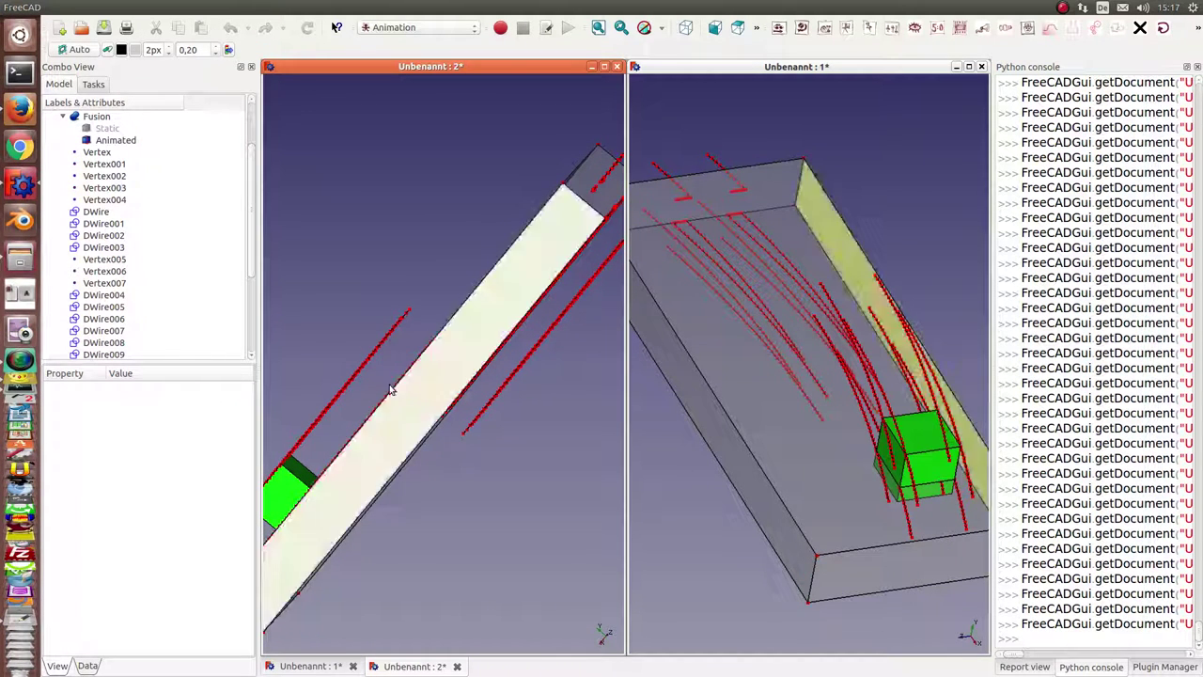
mouse_move(493, 542)
middle_mouse_down()
mouse_move(424, 461)
mouse_move(417, 411)
mouse_move(529, 395)
mouse_move(538, 368)
middle_mouse_up()
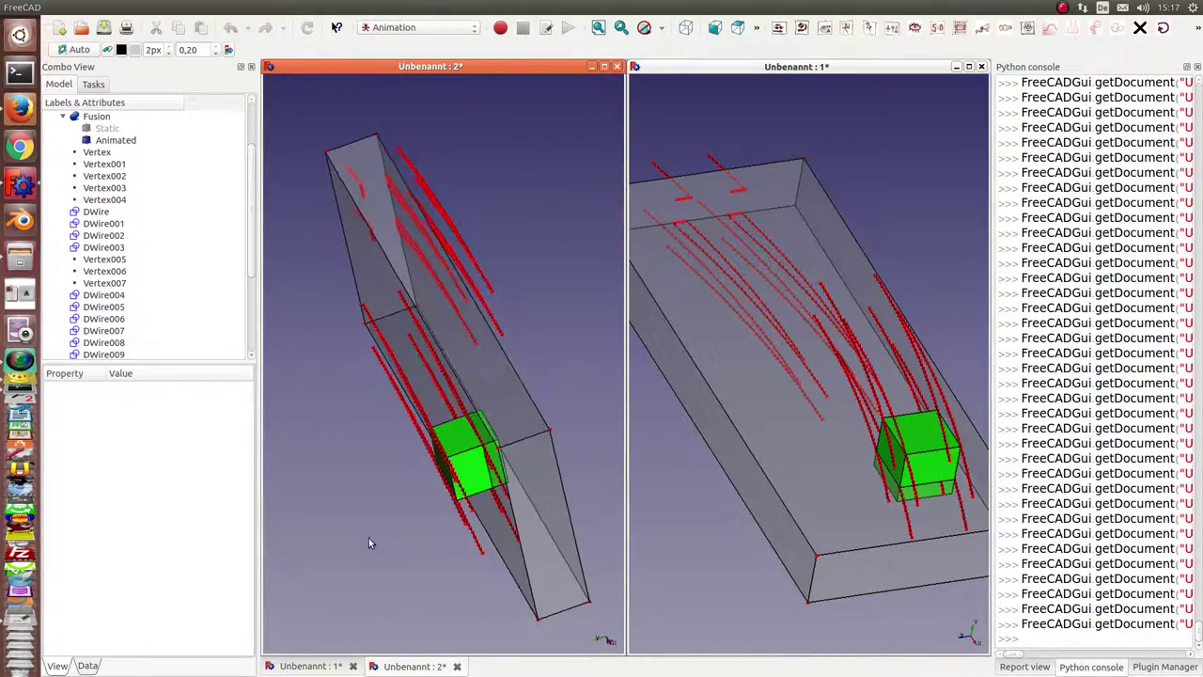
mouse_move(373, 543)
middle_mouse_down()
mouse_move(416, 417)
mouse_move(404, 385)
mouse_move(352, 385)
mouse_move(352, 441)
mouse_move(399, 226)
middle_mouse_up()
middle_click_drag(360, 288, 428, 326)
mouse_move(407, 365)
middle_mouse_down()
mouse_move(502, 420)
mouse_move(492, 432)
mouse_move(540, 557)
middle_mouse_up()
scroll(539, 548, "up", 3)
scroll(539, 548, "up", 2)
Step: Reopen My_Manager's Animation Control Panel from the Model tree and turn the dial to advance the green box
left_click(539, 548)
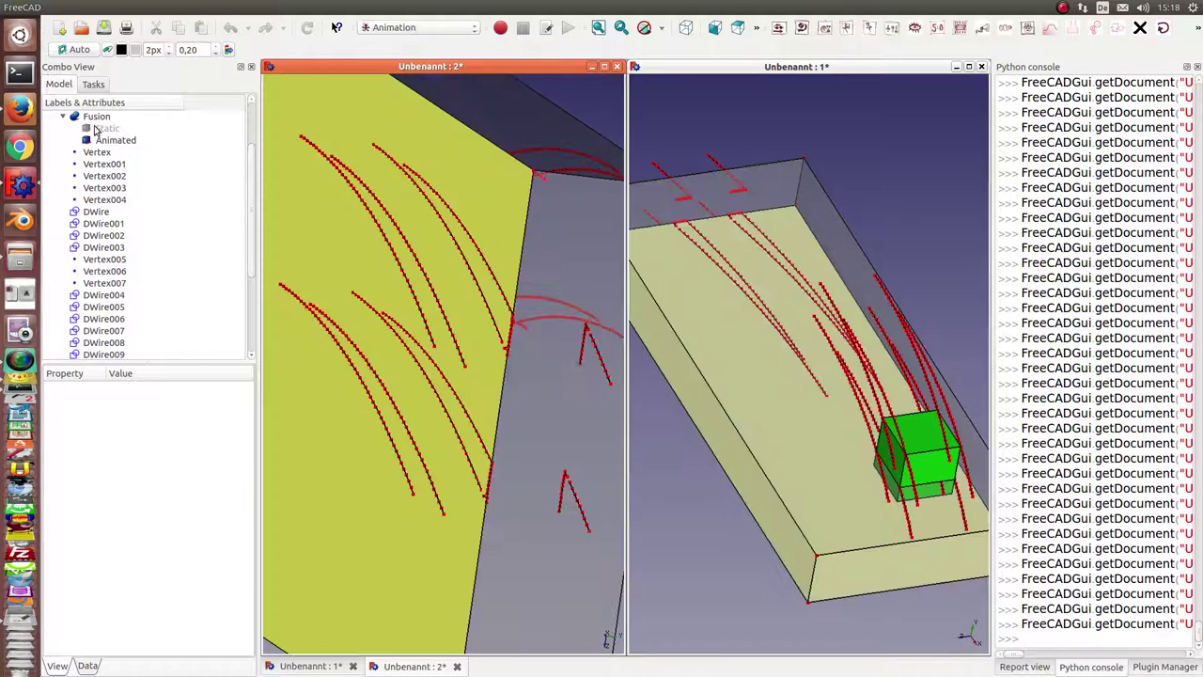
left_click(92, 85)
left_click(59, 84)
left_click_drag(252, 183, 254, 131)
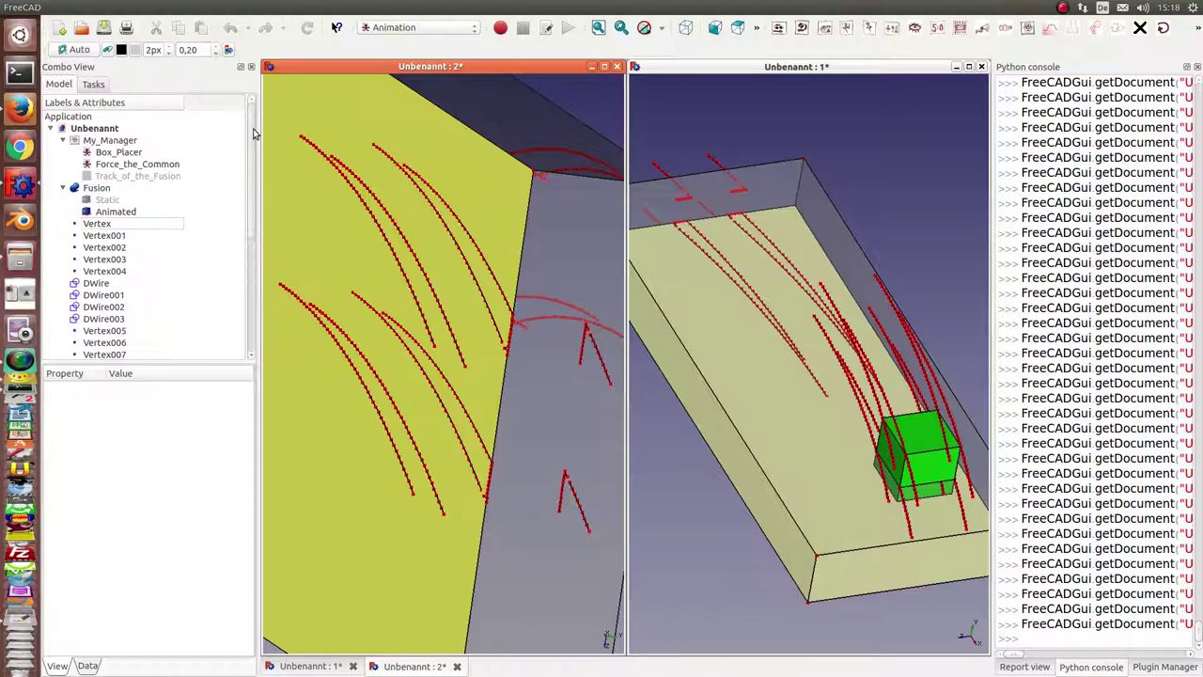
left_click(95, 141)
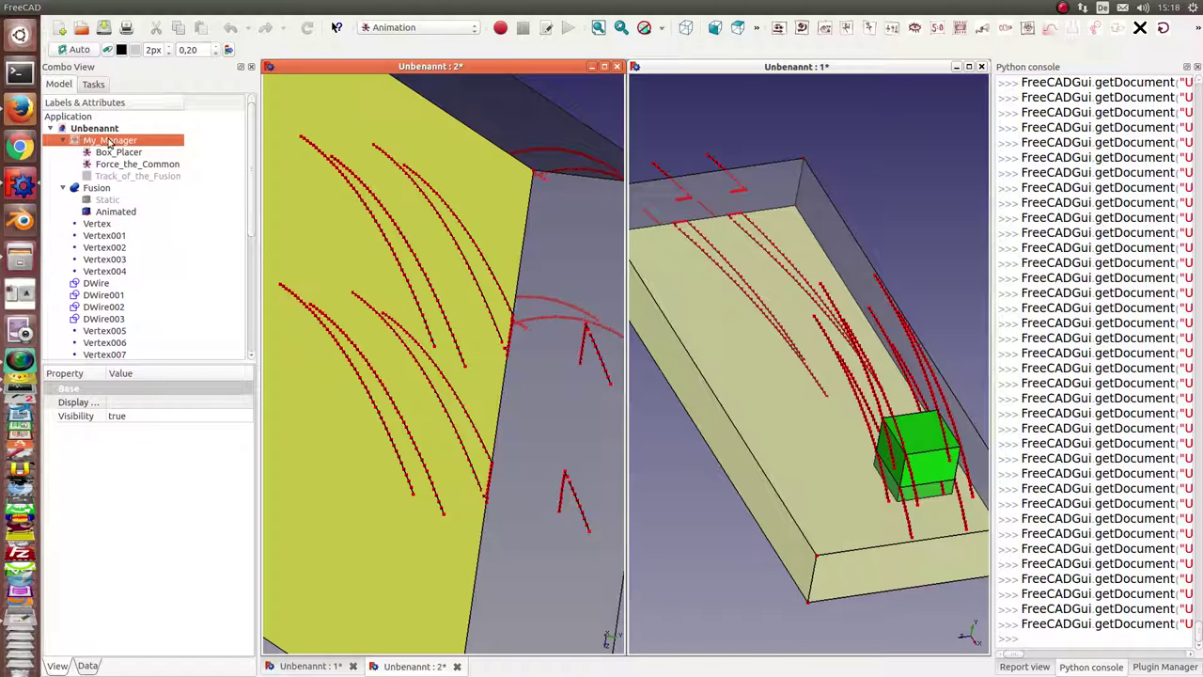
double_click(109, 141)
left_click(149, 261)
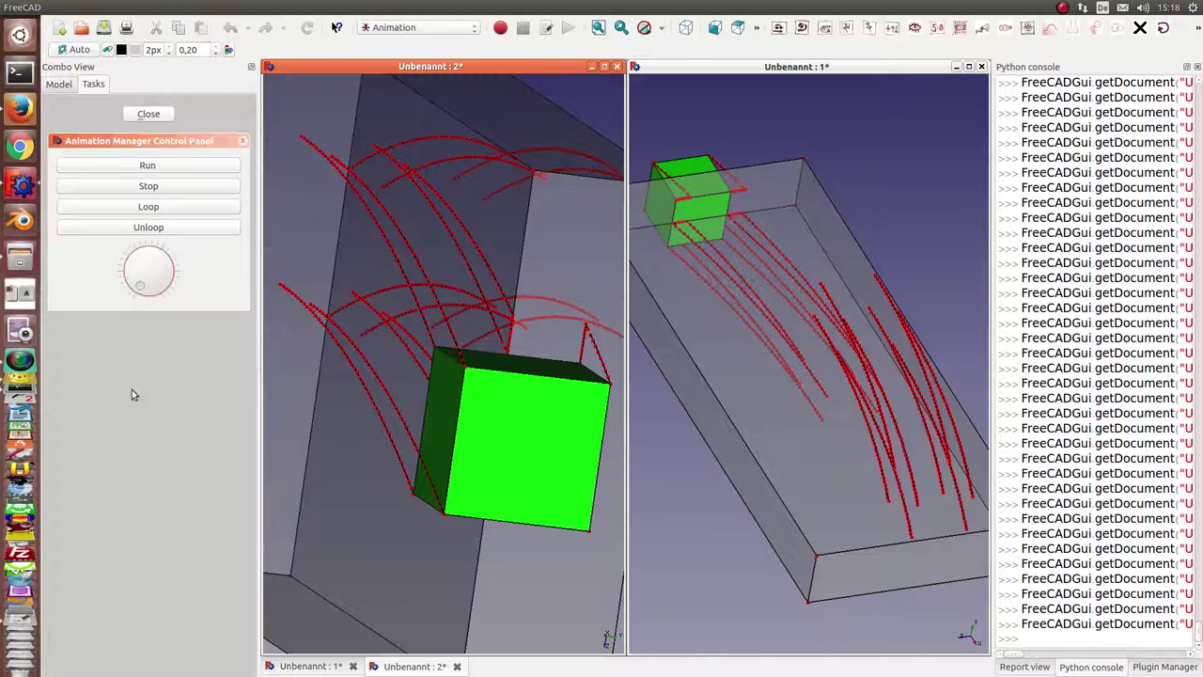
Step: Run the dial forward, then rewind the green box toward the slab's start while orbiting the left view
mouse_move(322, 572)
middle_mouse_down()
mouse_move(496, 354)
mouse_move(359, 570)
mouse_move(363, 591)
mouse_move(333, 266)
mouse_move(379, 236)
mouse_move(386, 254)
mouse_move(414, 160)
middle_mouse_up()
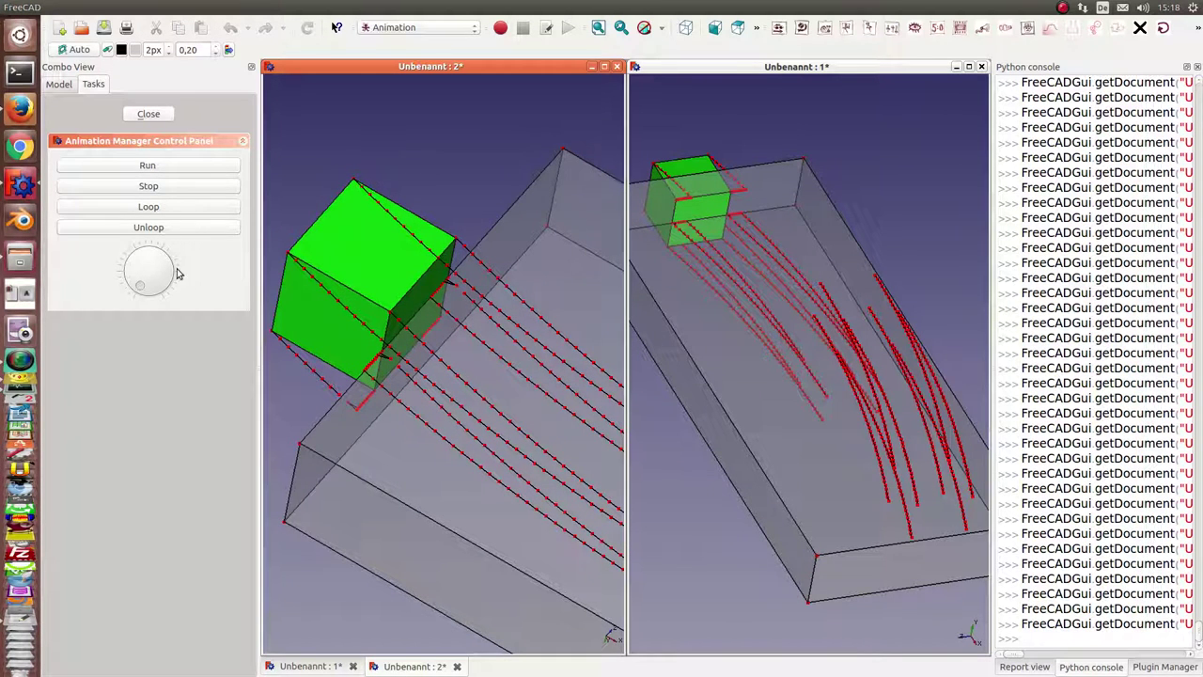
left_click_drag(242, 279, 237, 275)
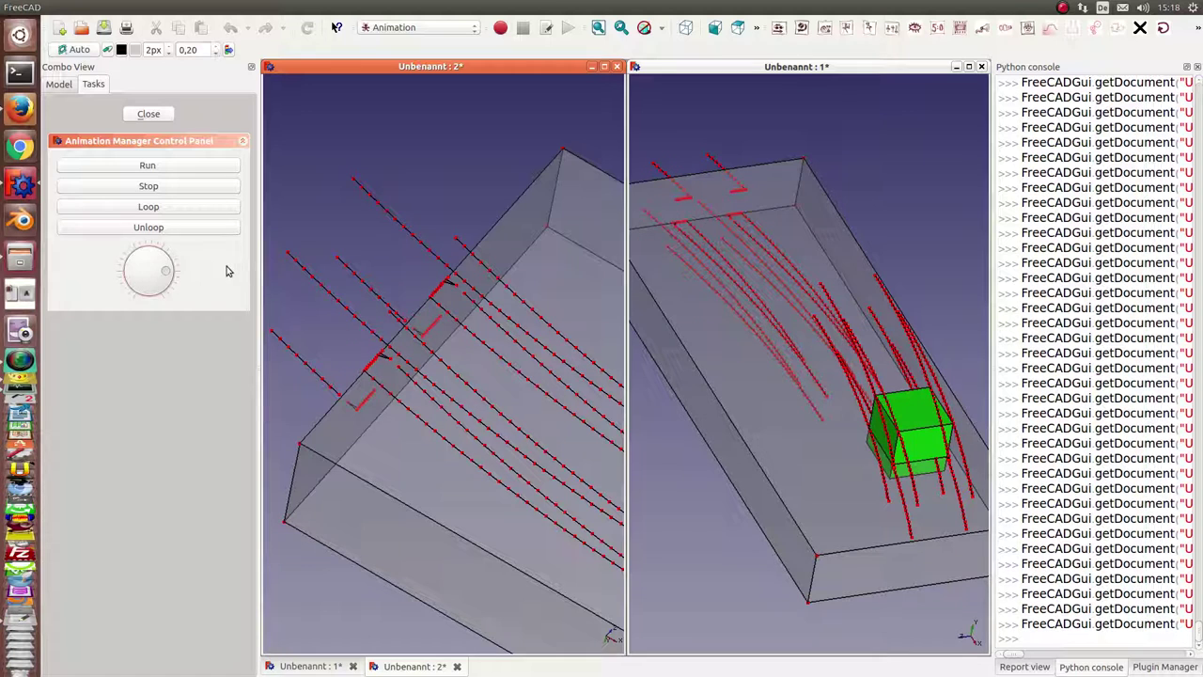
left_click_drag(153, 263, 134, 297)
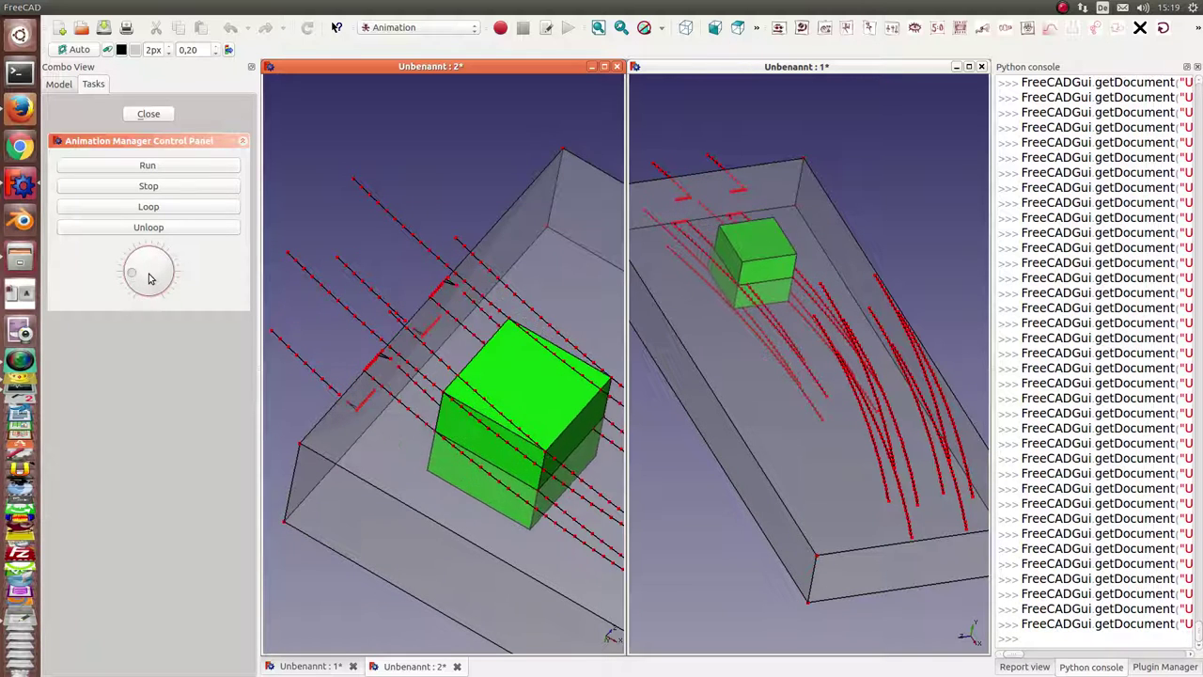
middle_click_drag(296, 346, 341, 403)
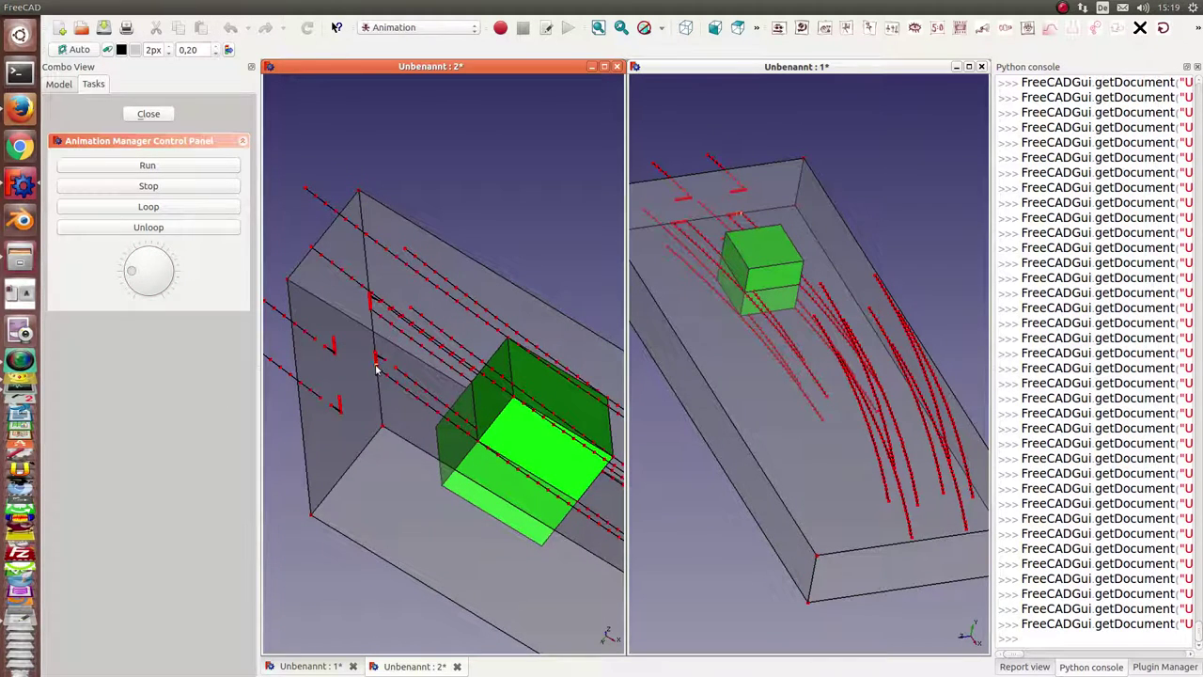
mouse_move(374, 360)
middle_mouse_down()
mouse_move(416, 545)
mouse_move(487, 271)
mouse_move(1145, 158)
middle_mouse_up()
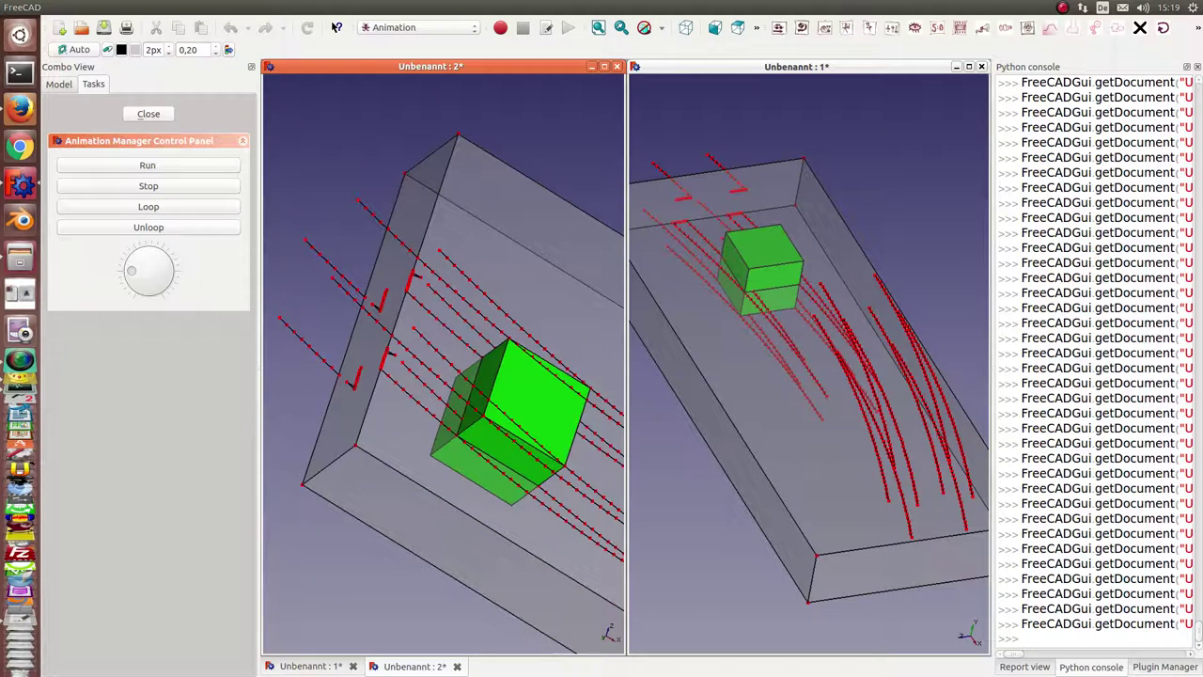